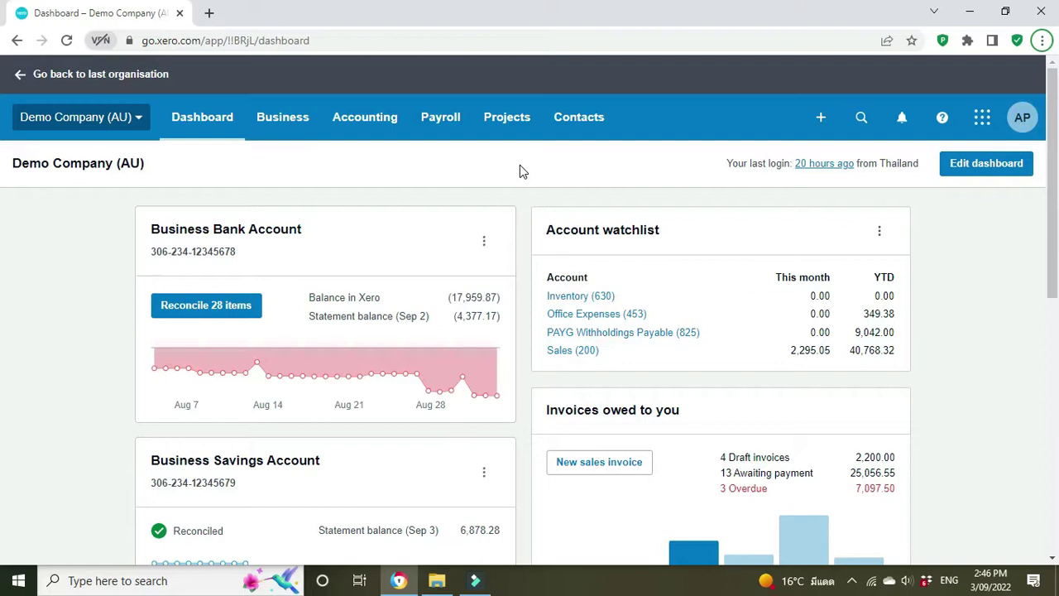
Open the Profit and Loss report for September 2022 and examine its operating expenses.
left_click(374, 131)
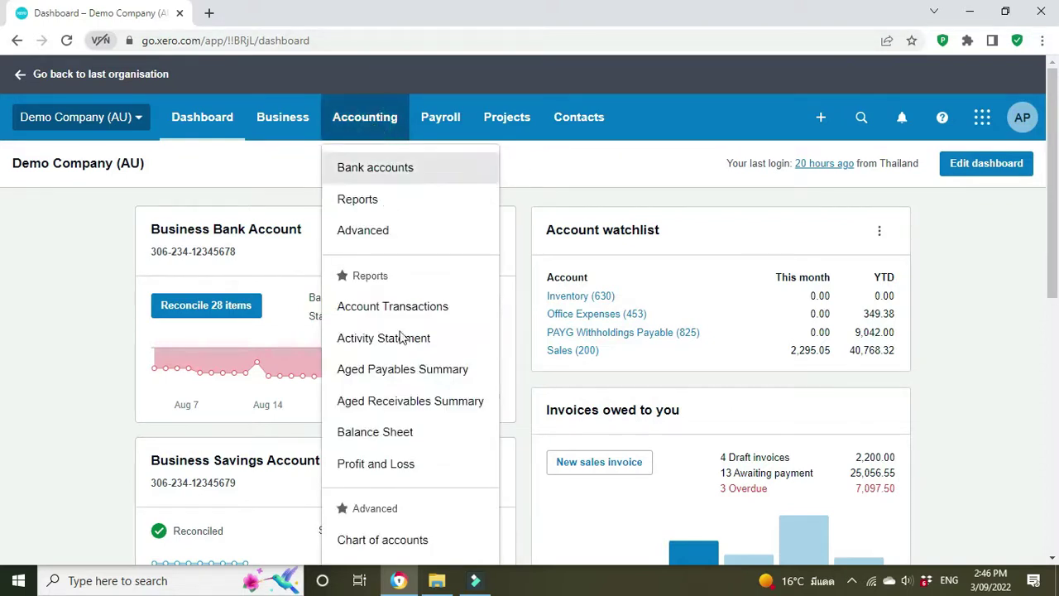
left_click(435, 465)
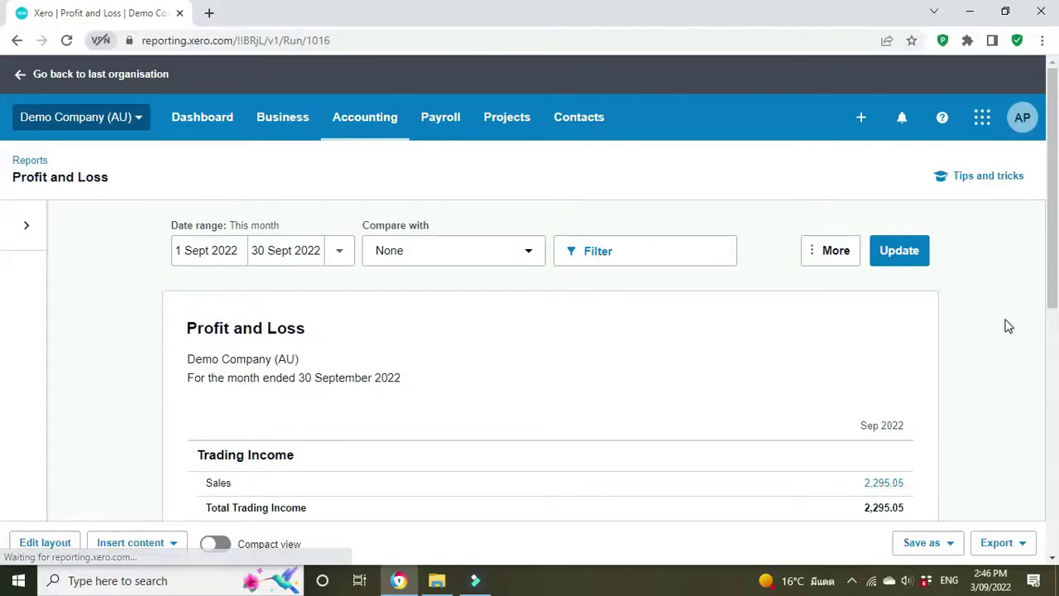
scroll(1008, 326, "down", 6)
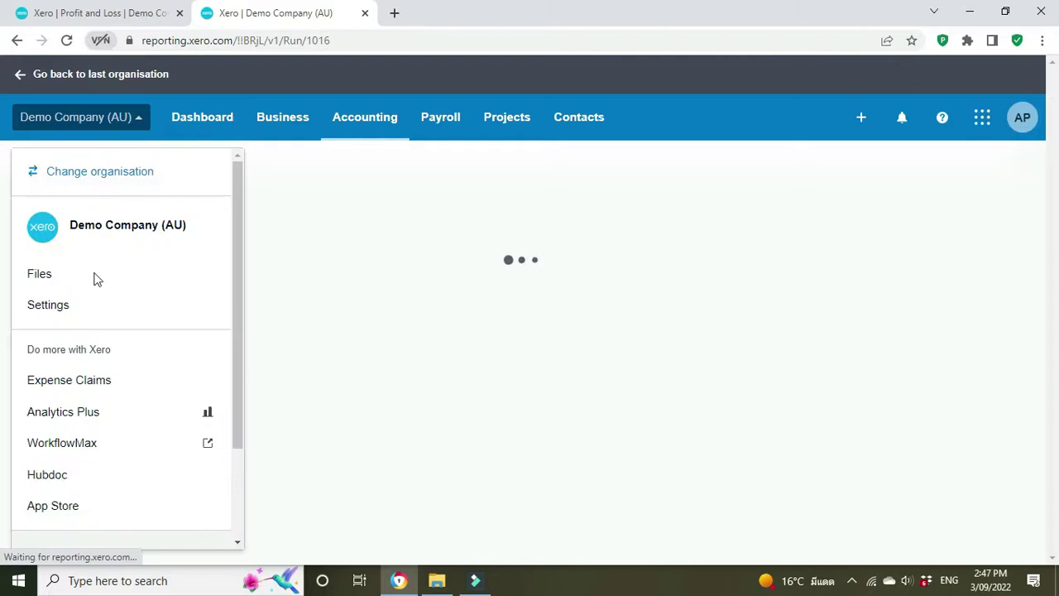
Go to the organisation's payroll settings and open the list of deduction pay items.
left_click(63, 307)
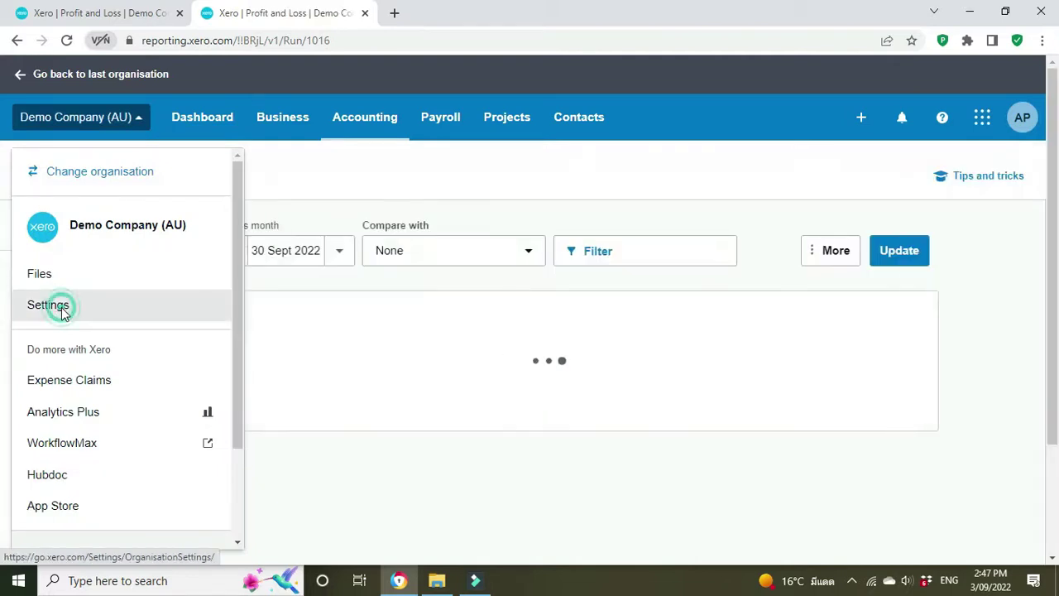
left_click(575, 442)
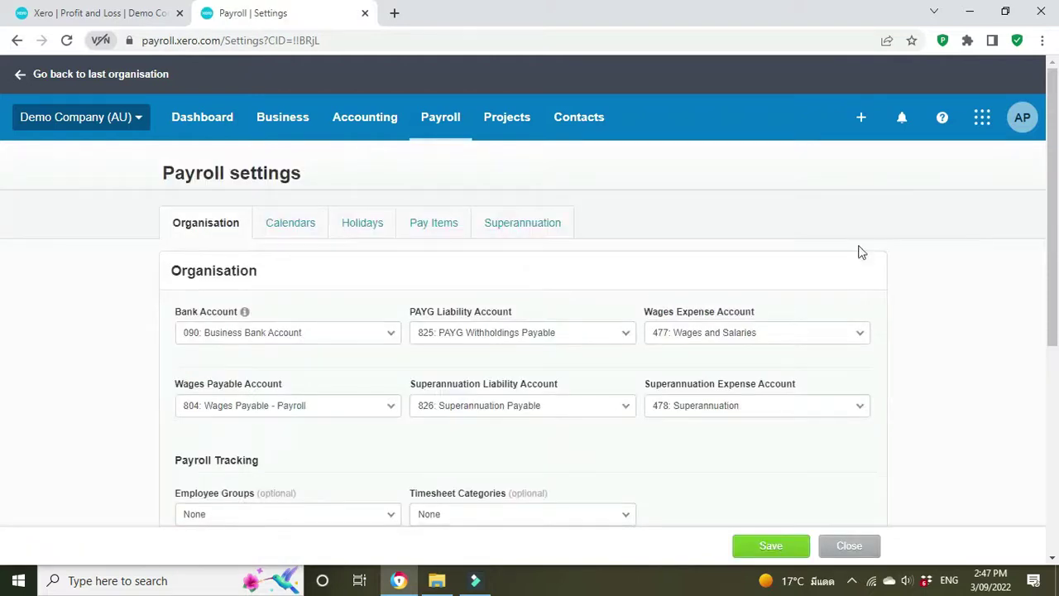
left_click(439, 235)
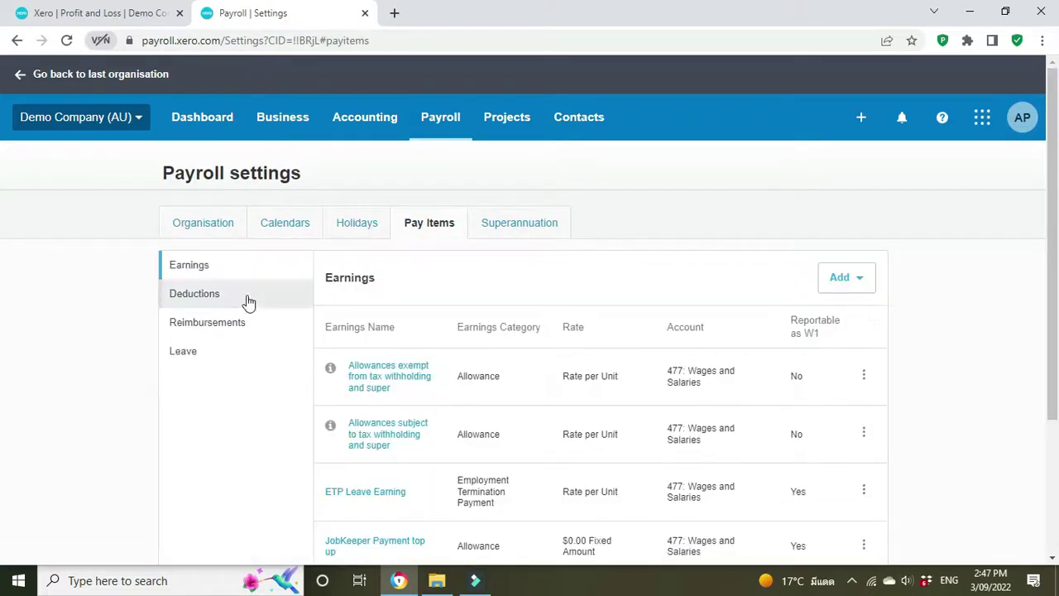
left_click(199, 301)
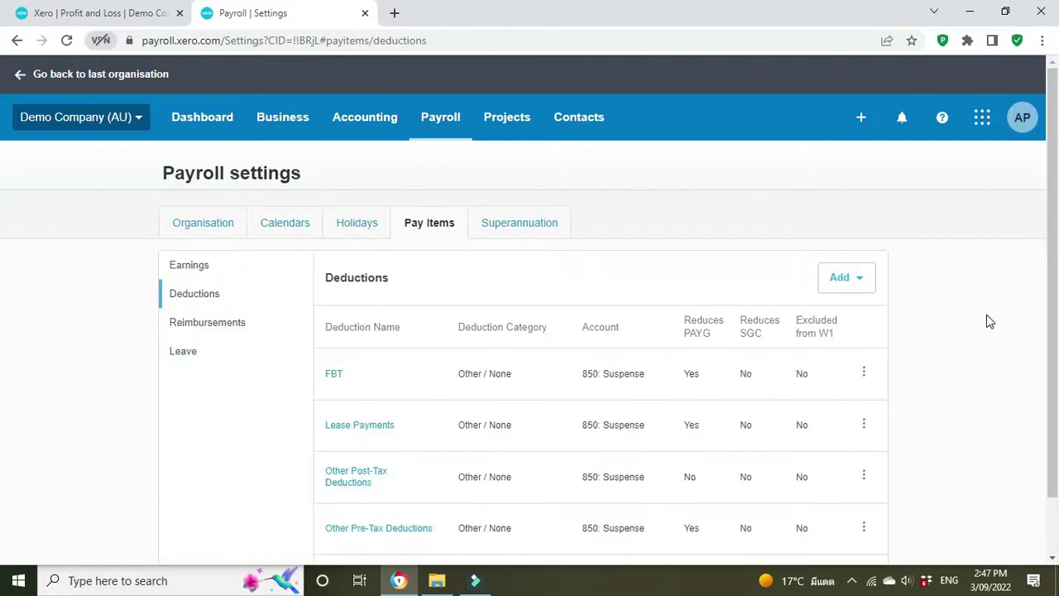
scroll(989, 321, "down", 2)
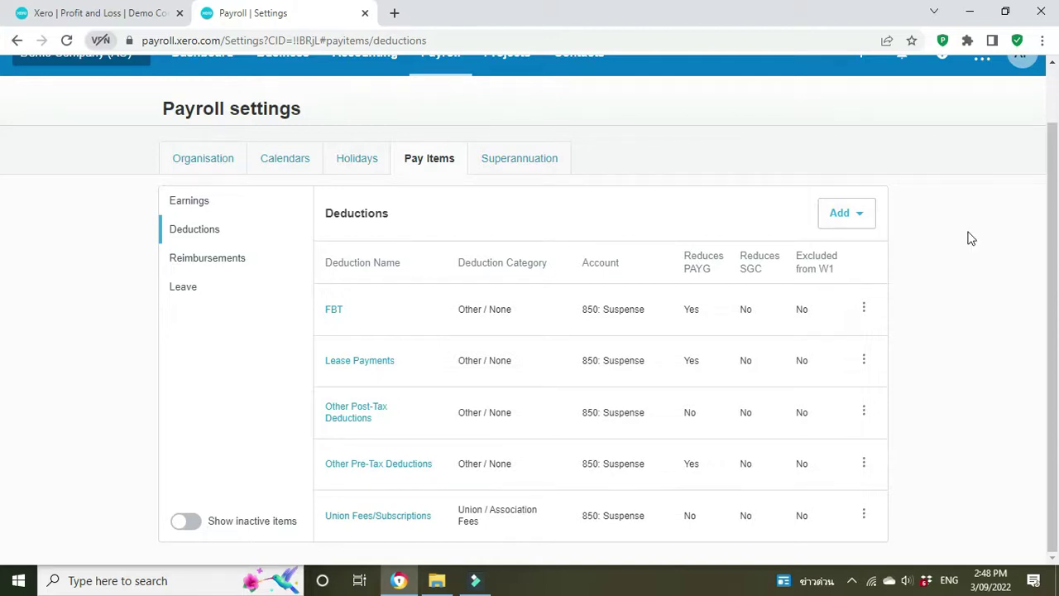
Create an Other deduction named Working With Children Check and assign it to account 431: Registrations.
left_click(863, 217)
left_click(879, 316)
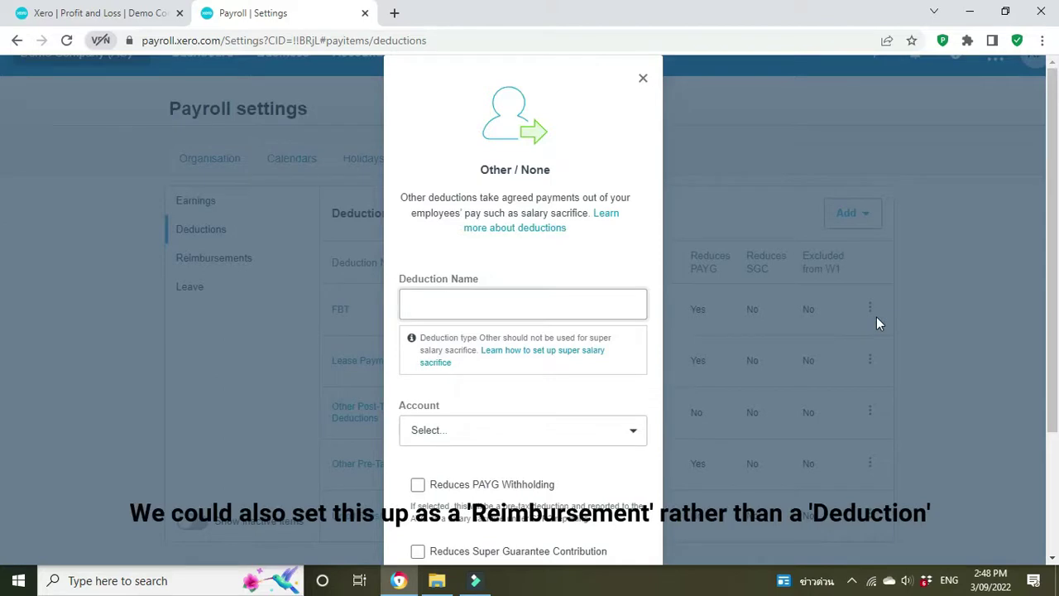
type("Working")
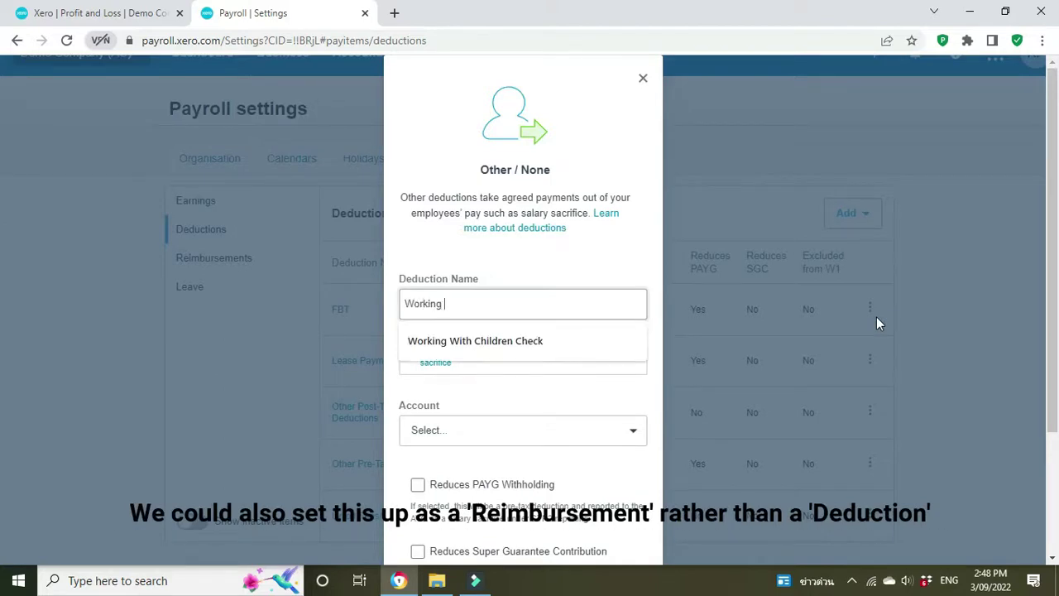
left_click(486, 343)
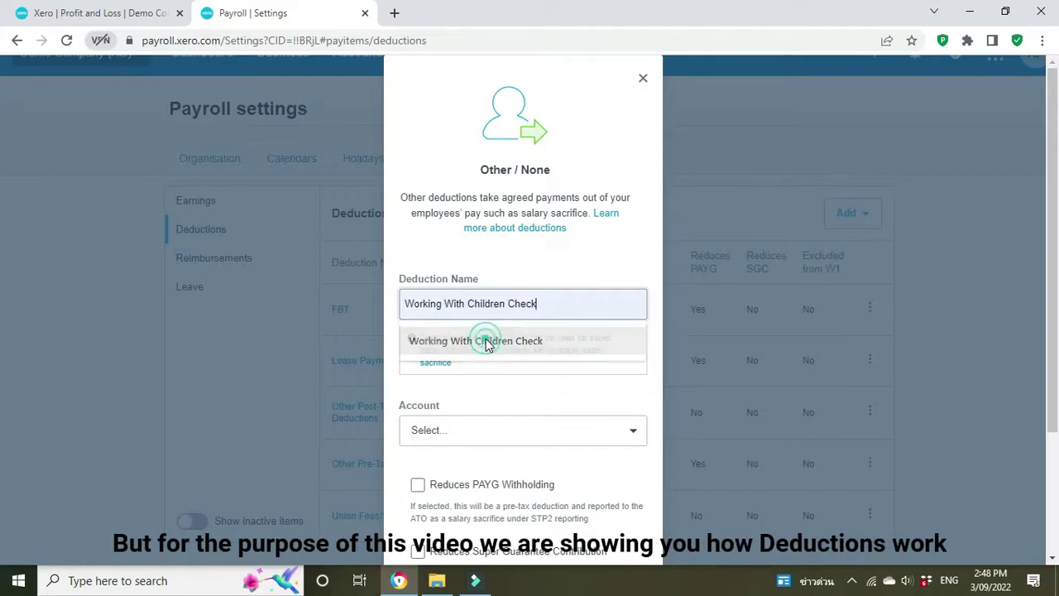
left_click(624, 245)
scroll(626, 250, "down", 3)
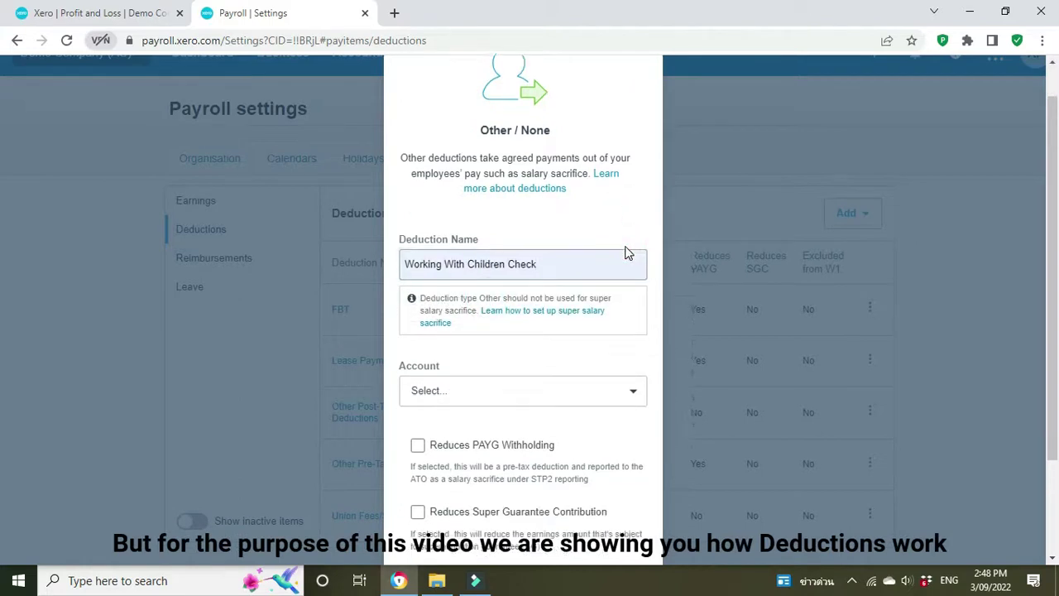
left_click(631, 279)
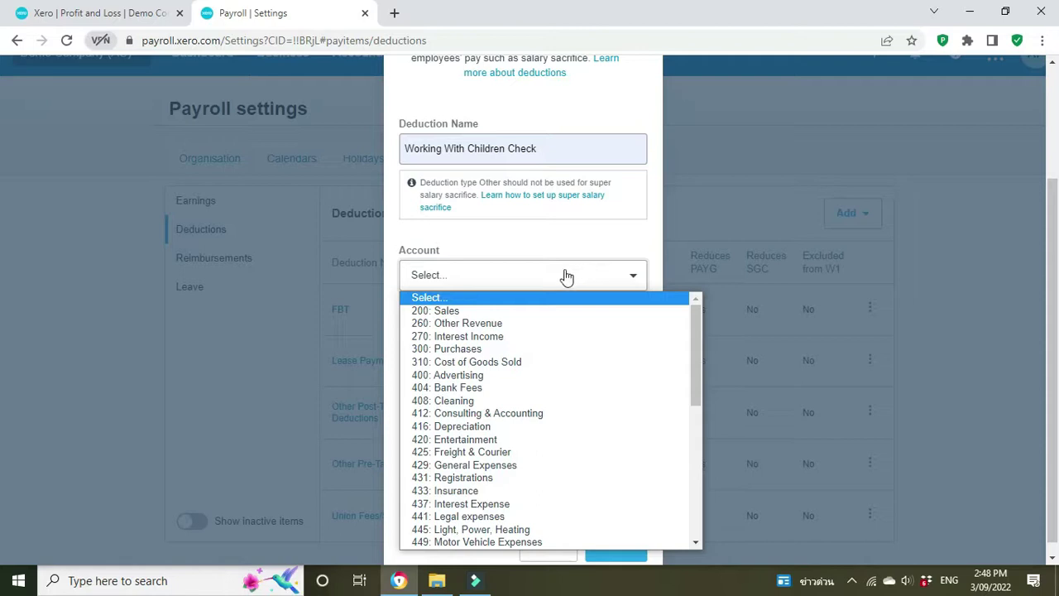
left_click(487, 478)
Check the Registrations line in the Profit and Loss report and return to the payroll settings.
left_click(122, 12)
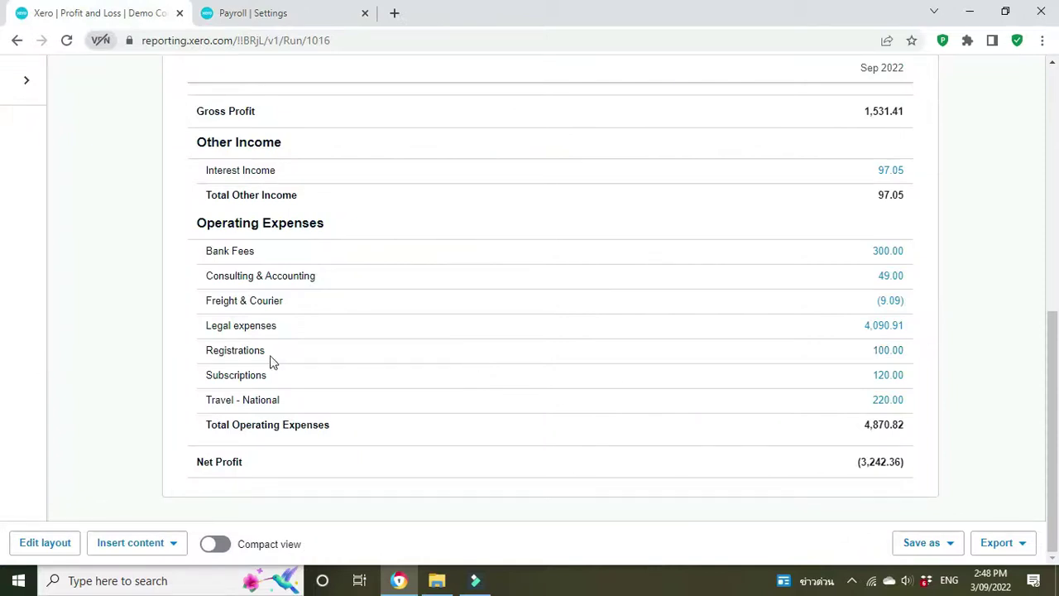
left_click(274, 12)
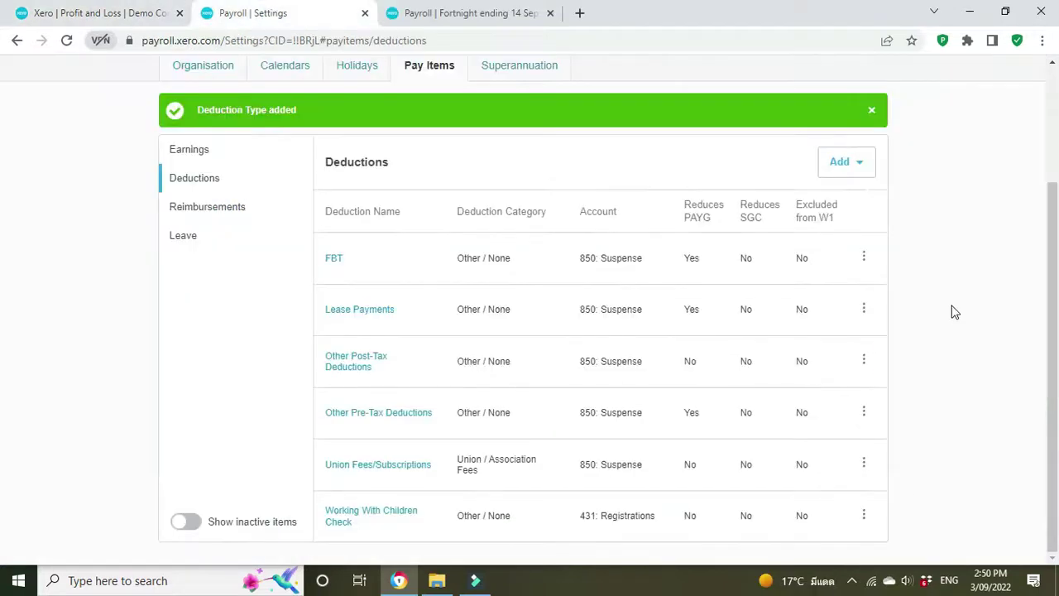
Open the Working With Children Check deduction for editing, examine its account choices, and cancel out of the form.
left_click(865, 522)
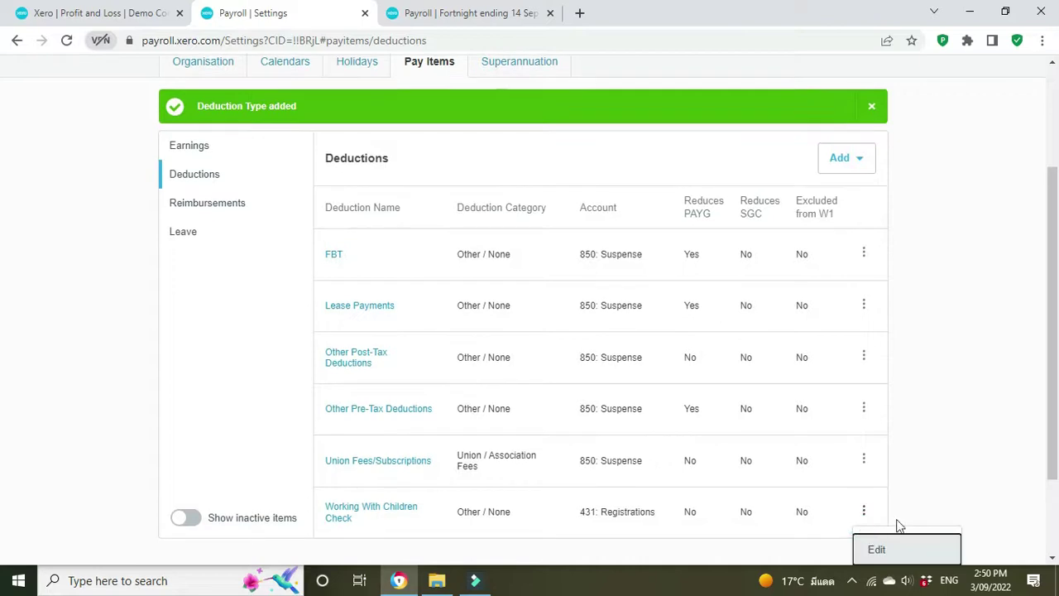
left_click(965, 443)
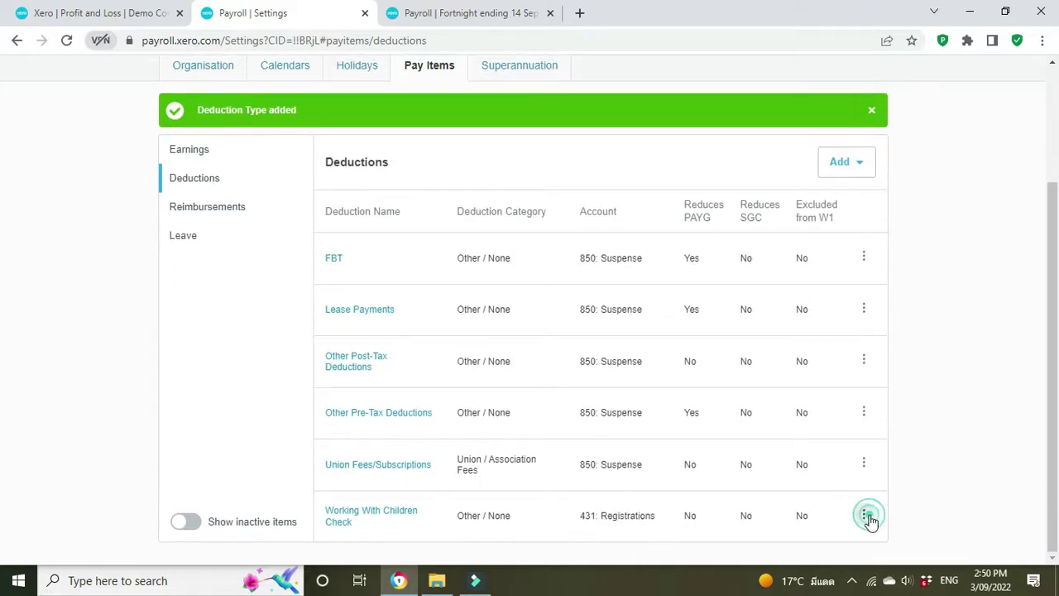
left_click(865, 517)
key("Return")
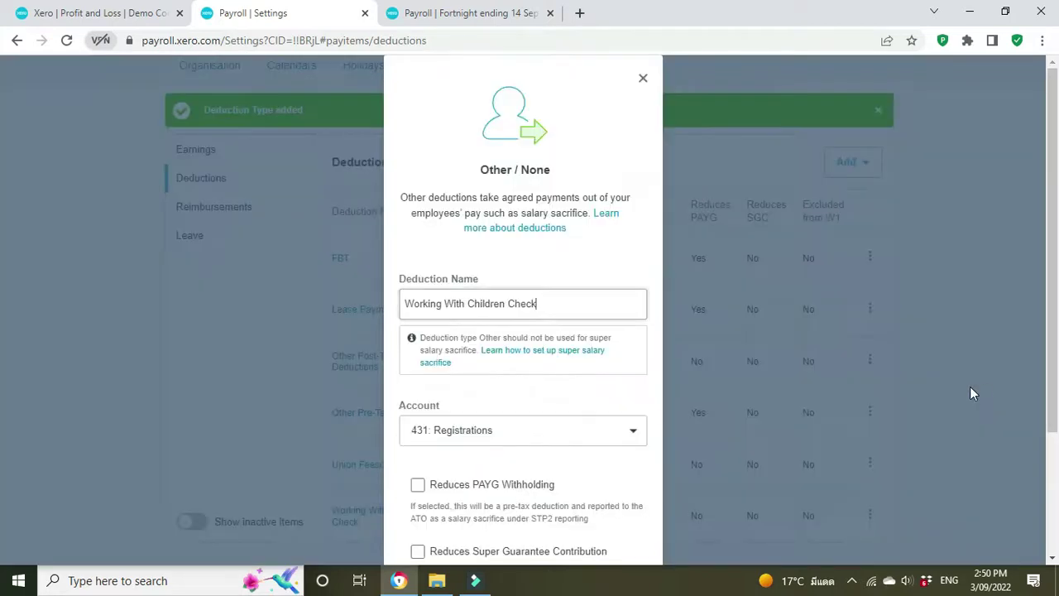
left_click(634, 435)
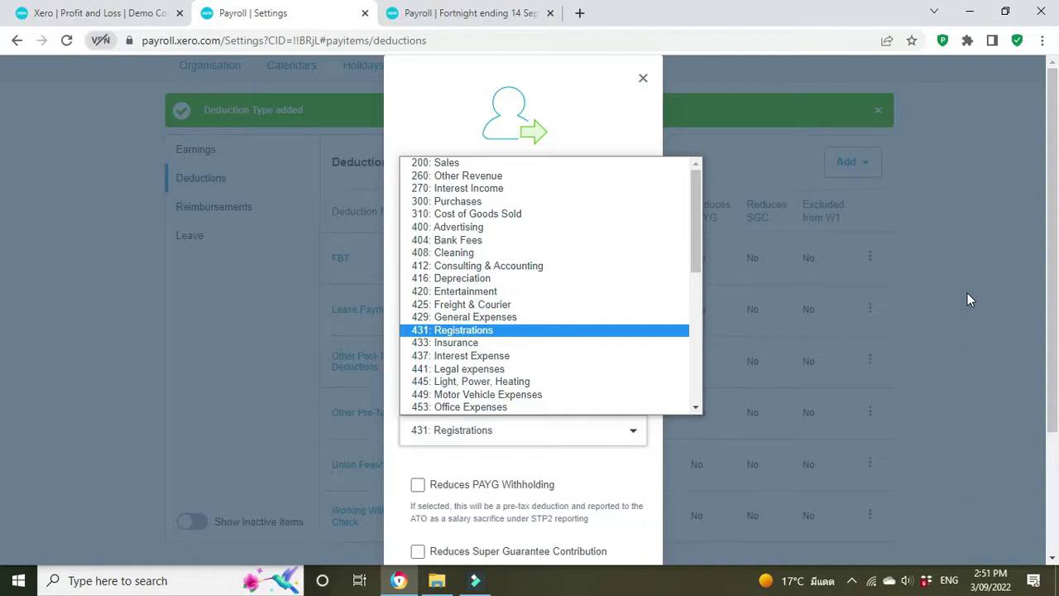
scroll(968, 293, "down", 2)
left_click(546, 537)
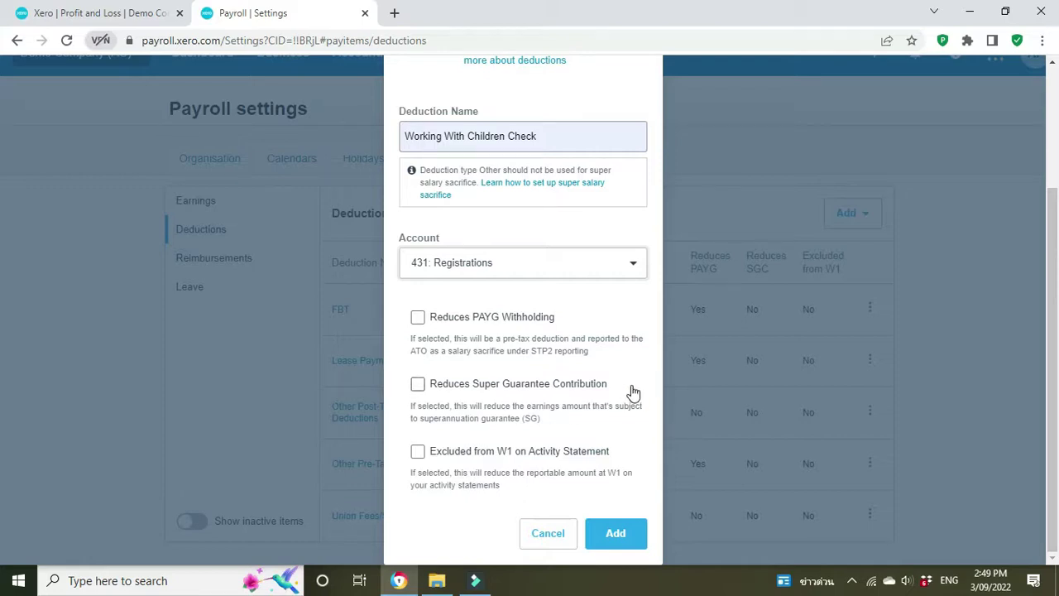
Add the Working With Children Check deduction with the PAYG, super guarantee and W1 options all unselected.
scroll(633, 397, "up", 1)
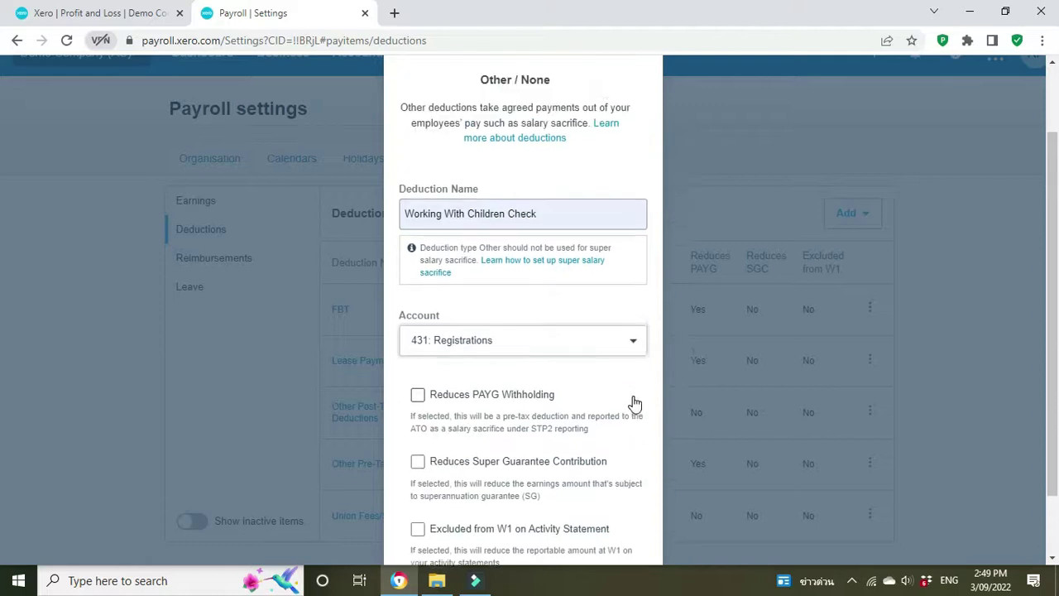
scroll(633, 398, "down", 1)
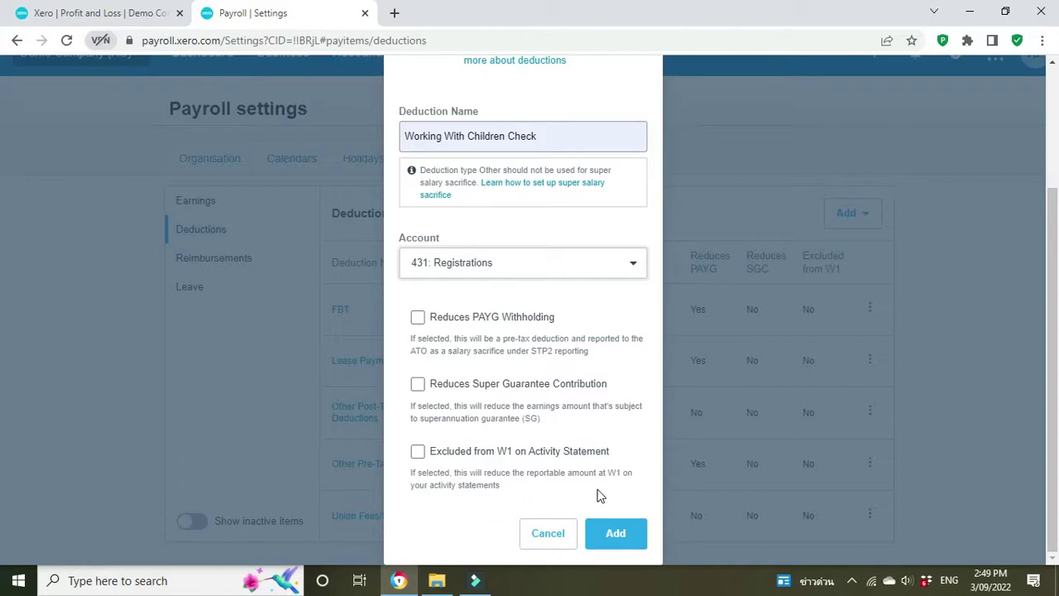
left_click(620, 535)
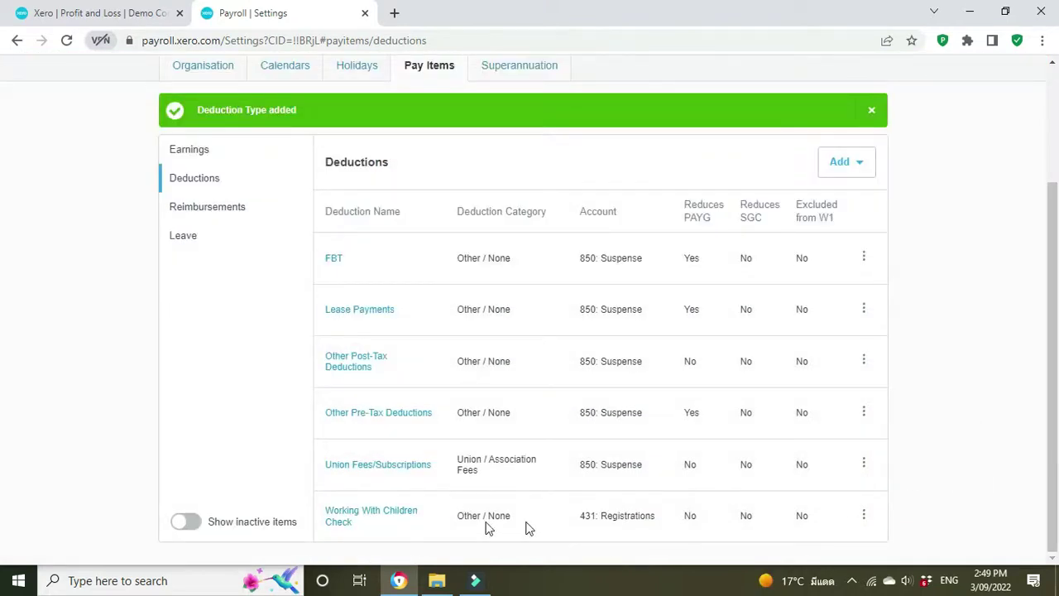
Open the draft pay run for the fortnight ending 14 Sep 2022 in a separate browser tab.
right_click(276, 17)
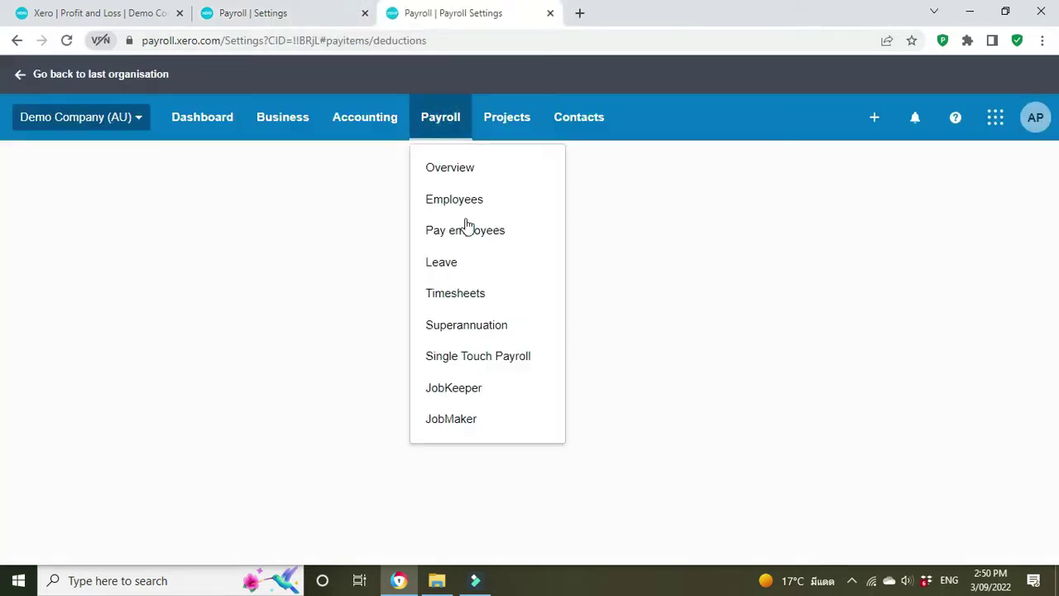
left_click(477, 229)
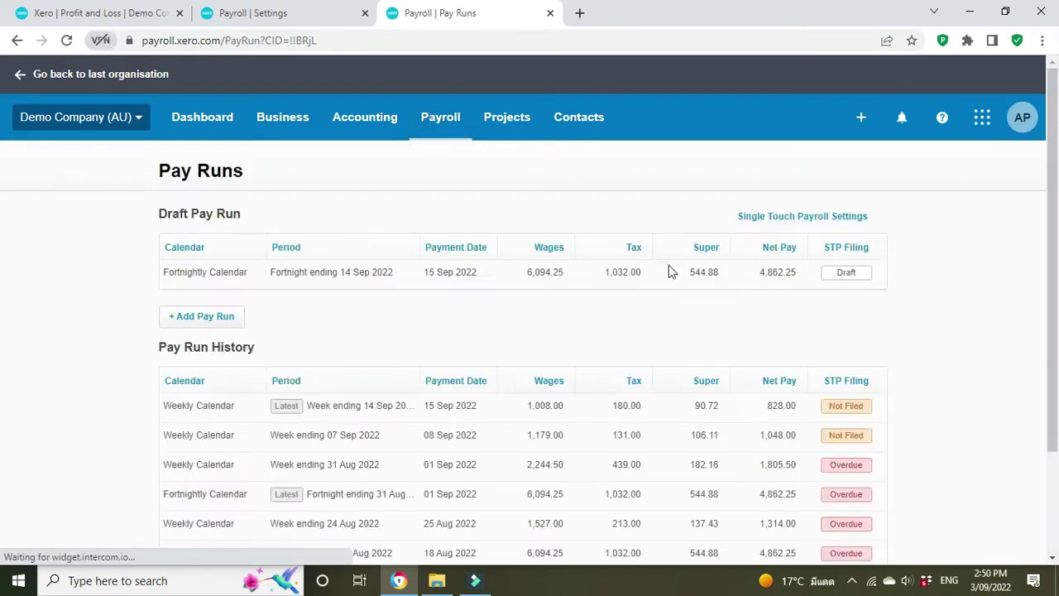
left_click(617, 280)
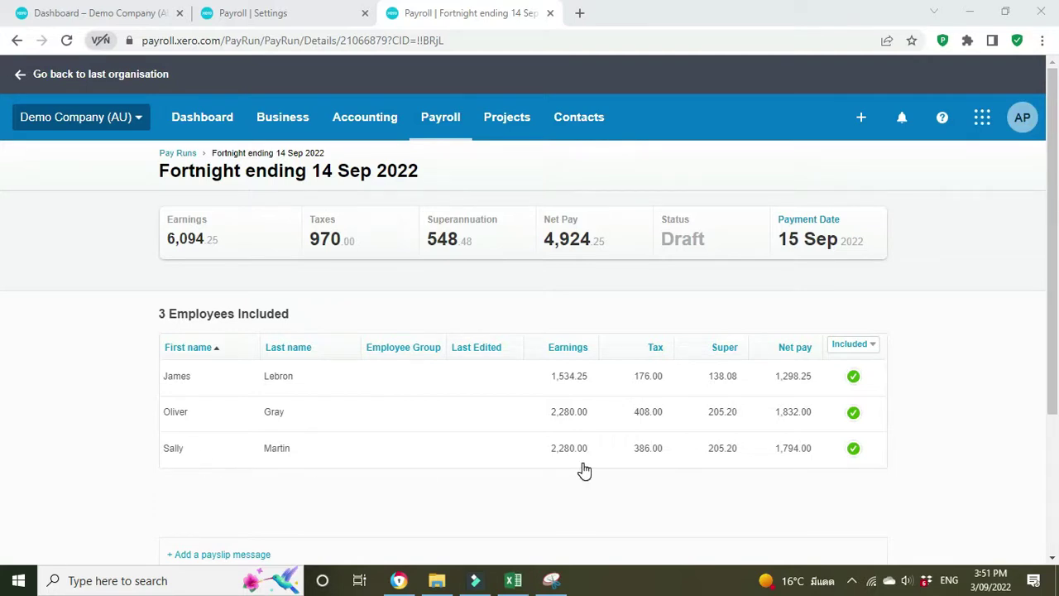
Capture the pay run's included employees table with the Snipping Tool, and return to the pay run.
left_click(551, 580)
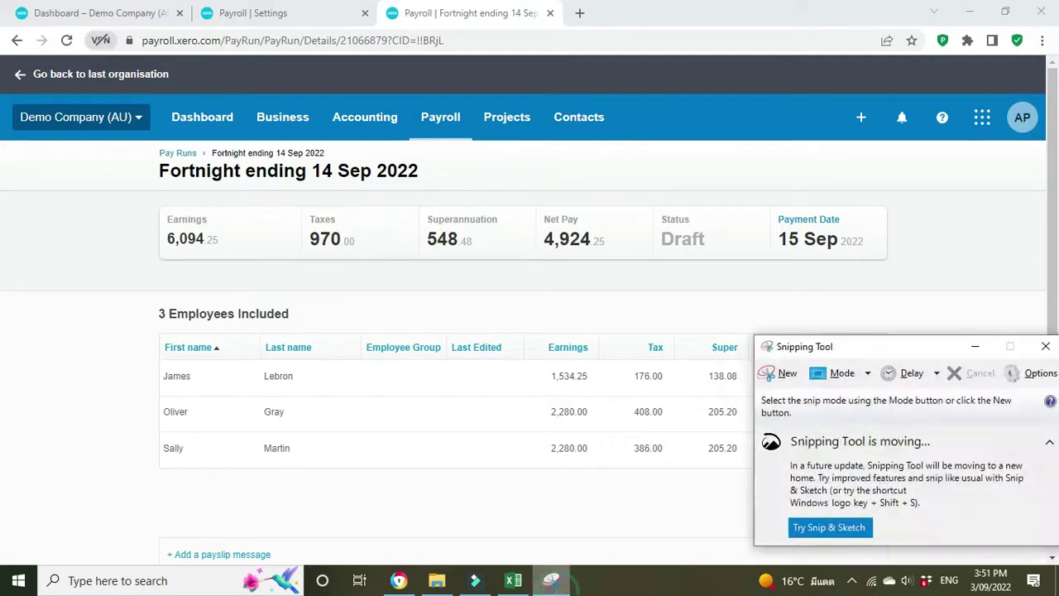
left_click(779, 373)
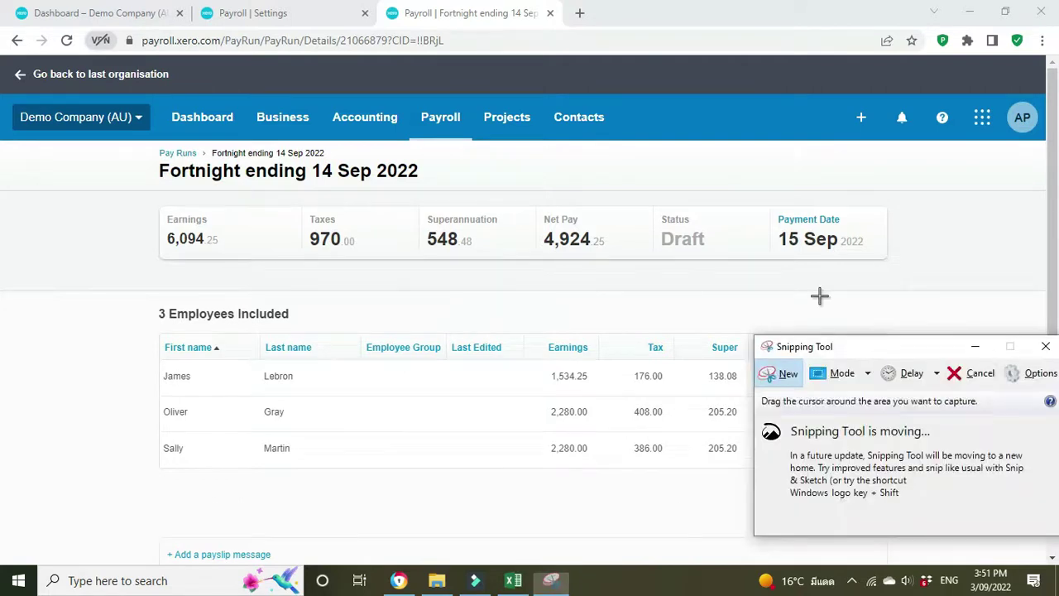
left_click_drag(144, 287, 931, 478)
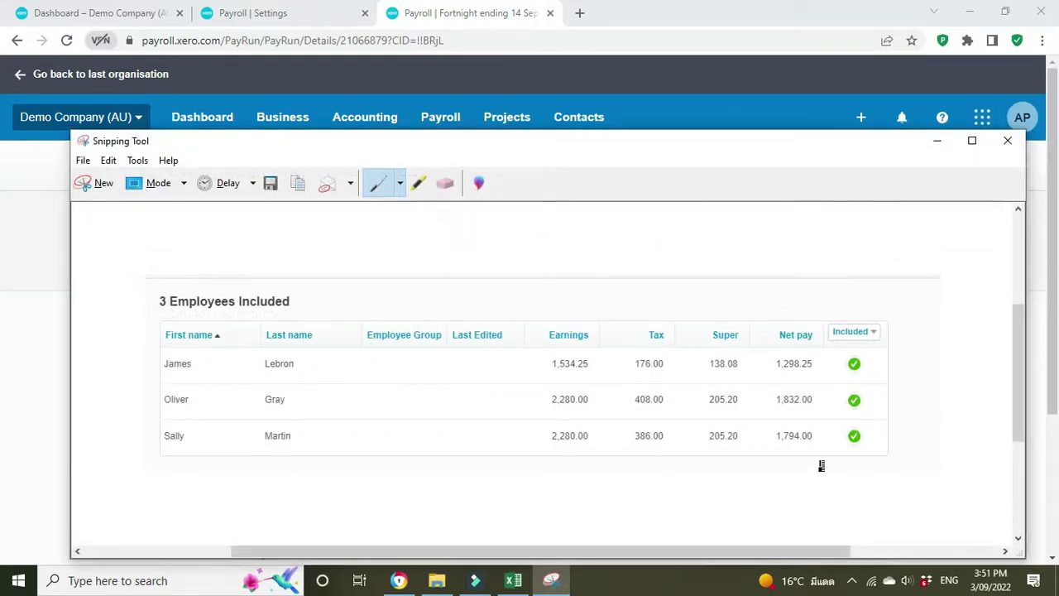
left_click(26, 391)
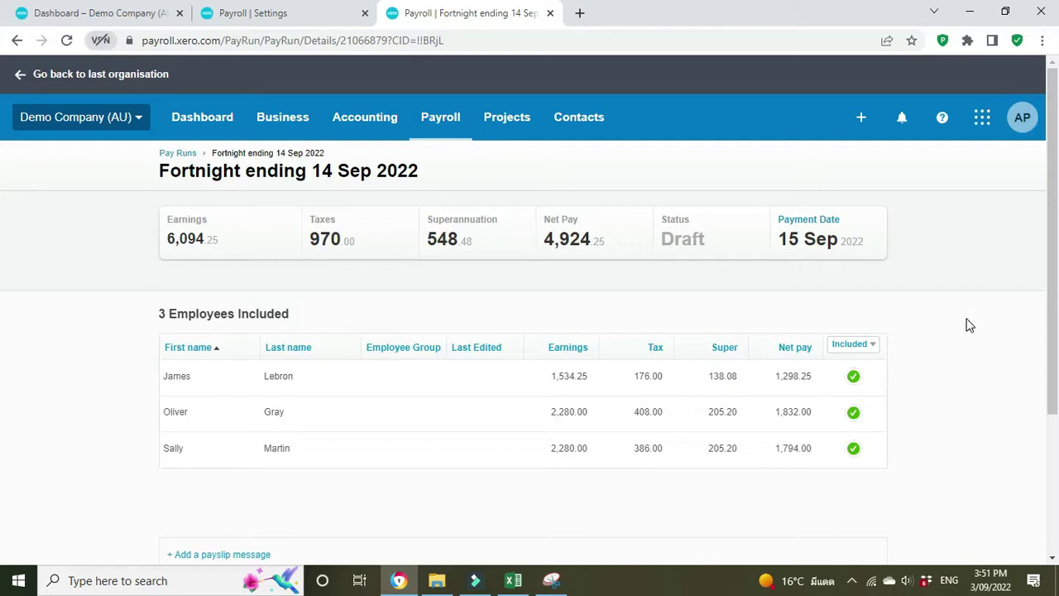
Open the payslip of the last employee in the pay run and add a fixed-amount Working With Children Check deduction line.
left_click(726, 460)
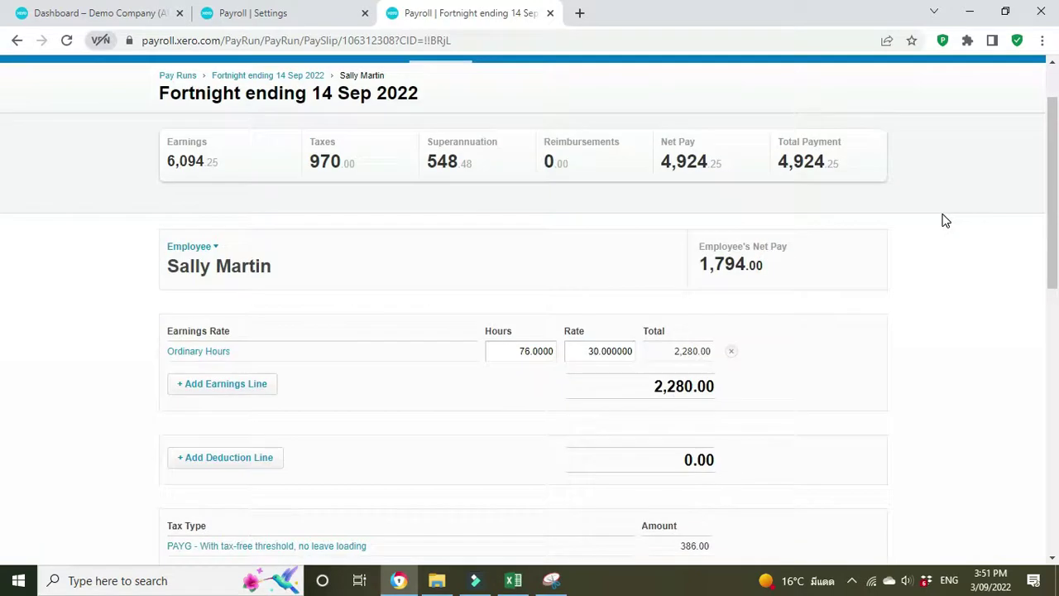
scroll(946, 221, "down", 3)
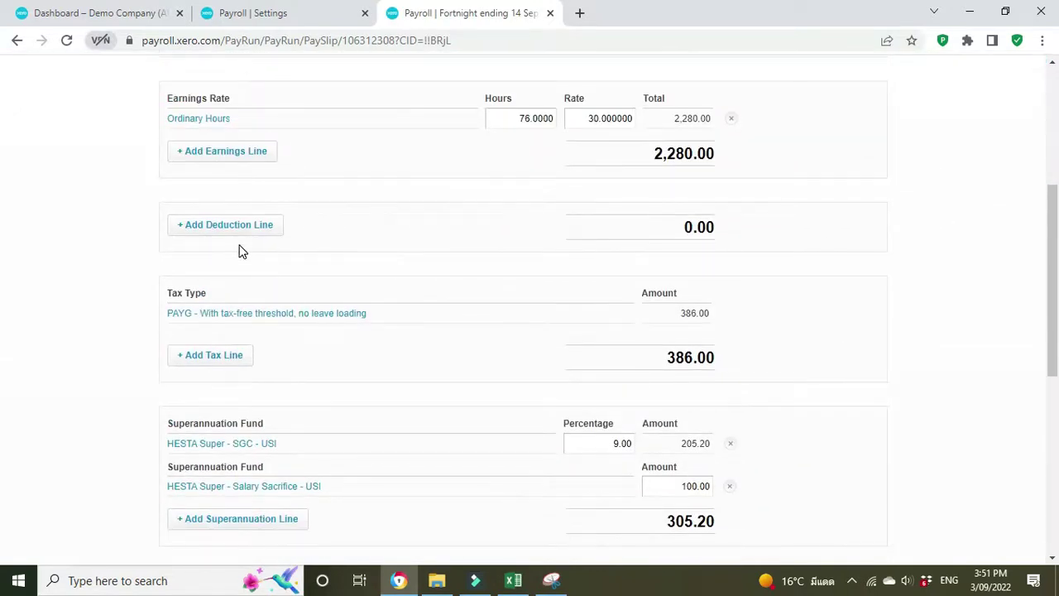
left_click(260, 233)
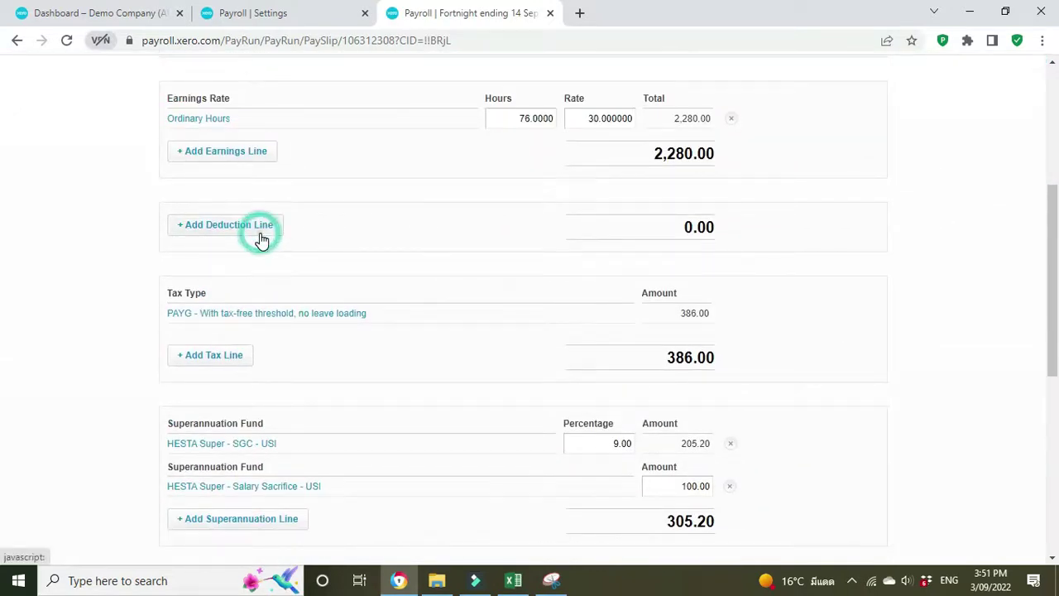
left_click(612, 274)
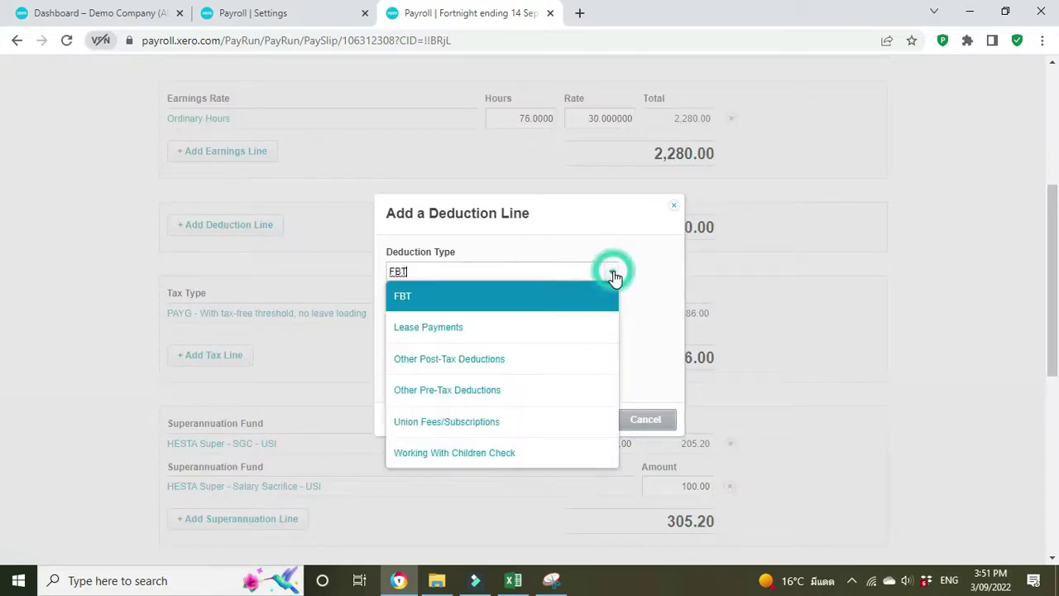
left_click(505, 455)
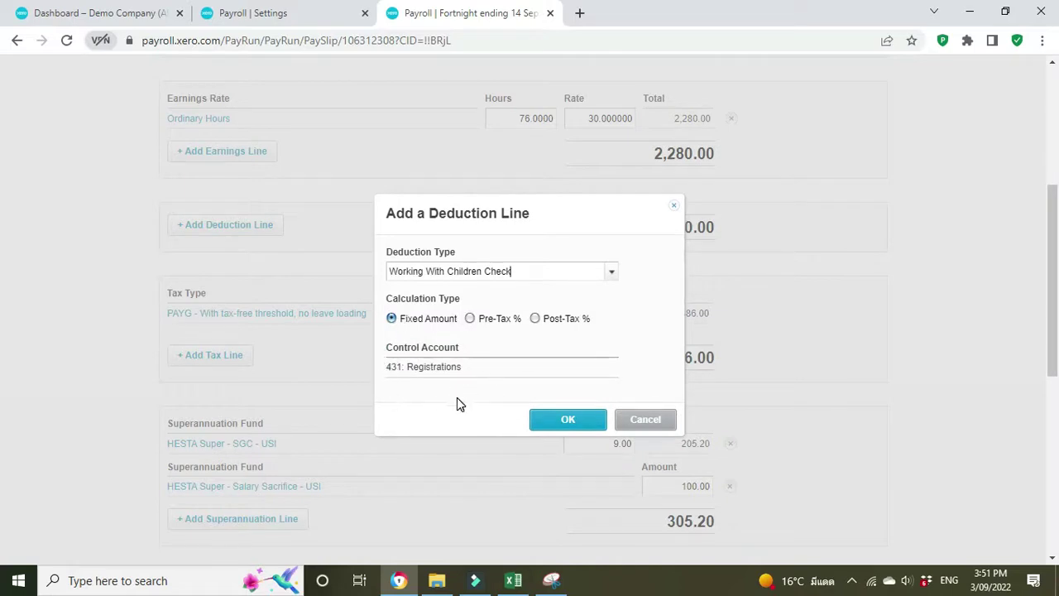
left_click(574, 426)
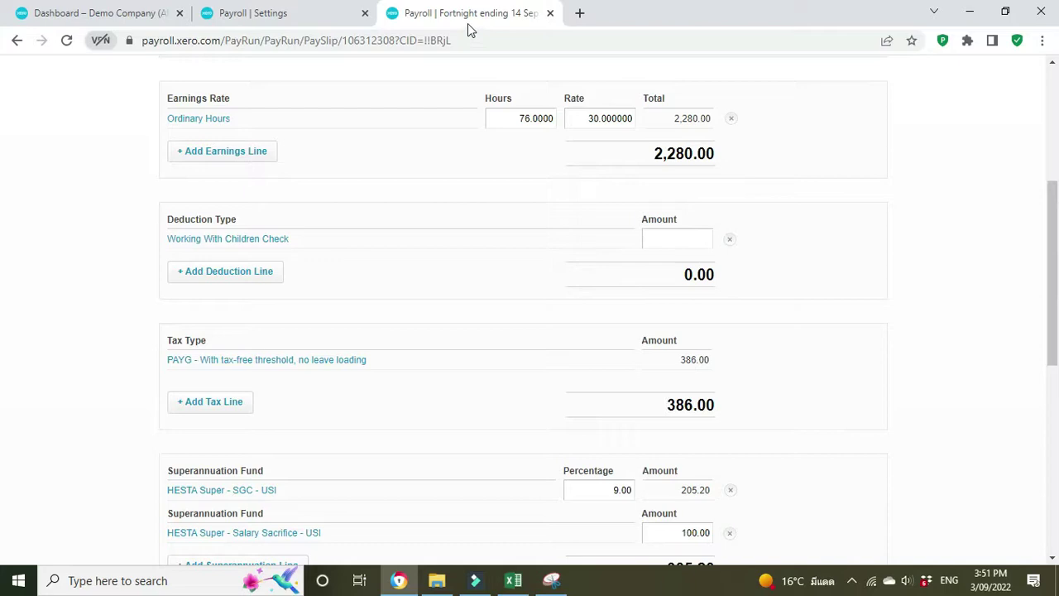
Set the Working With Children Check deduction amount to 50.00, save the payslip, and return to the fortnight's pay run.
left_click(683, 244)
key("Tab")
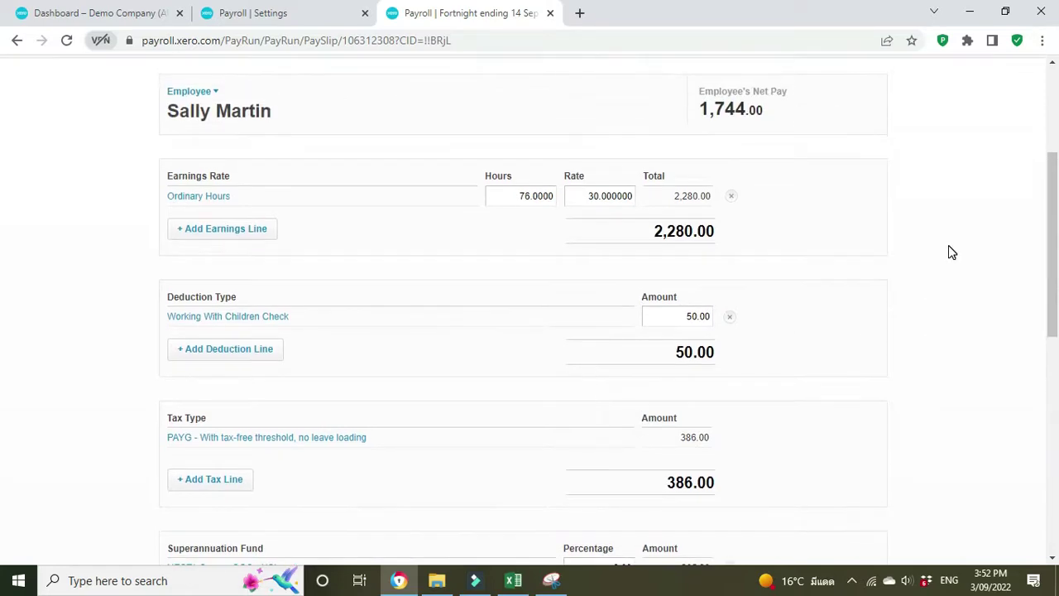
scroll(845, 364, "down", 7)
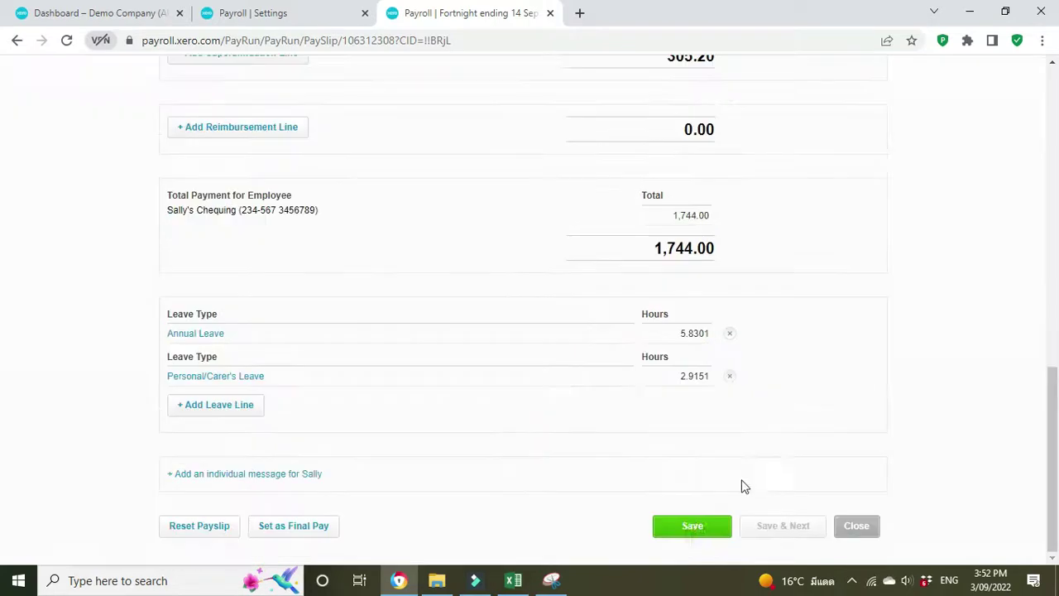
left_click(683, 534)
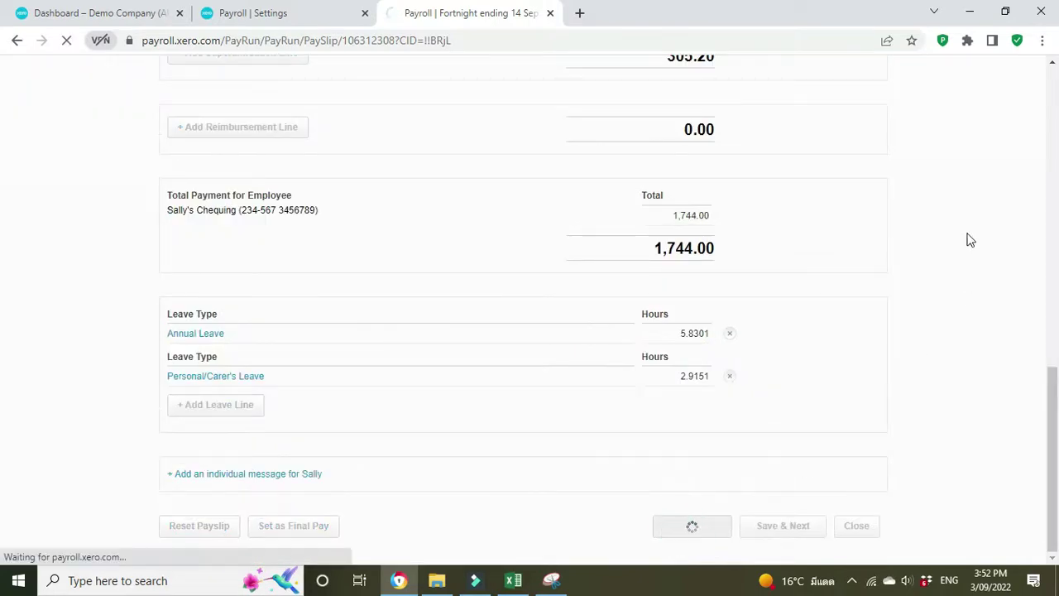
left_click(265, 157)
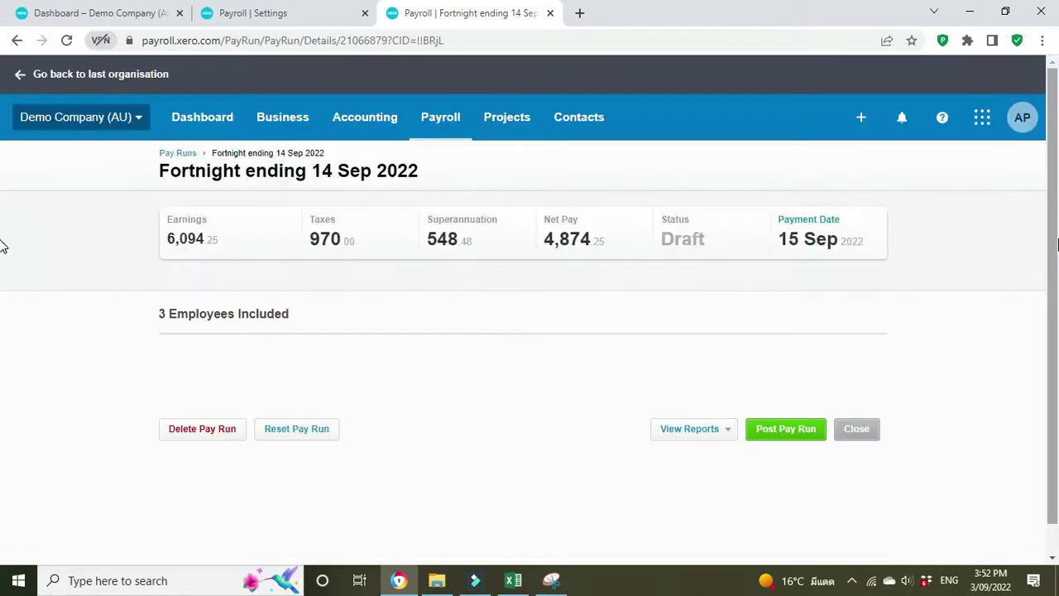
Compare the updated employee earnings, tax, super and net pay in the pay run with the earlier table capture in the Snipping Tool.
scroll(1015, 251, "down", 1)
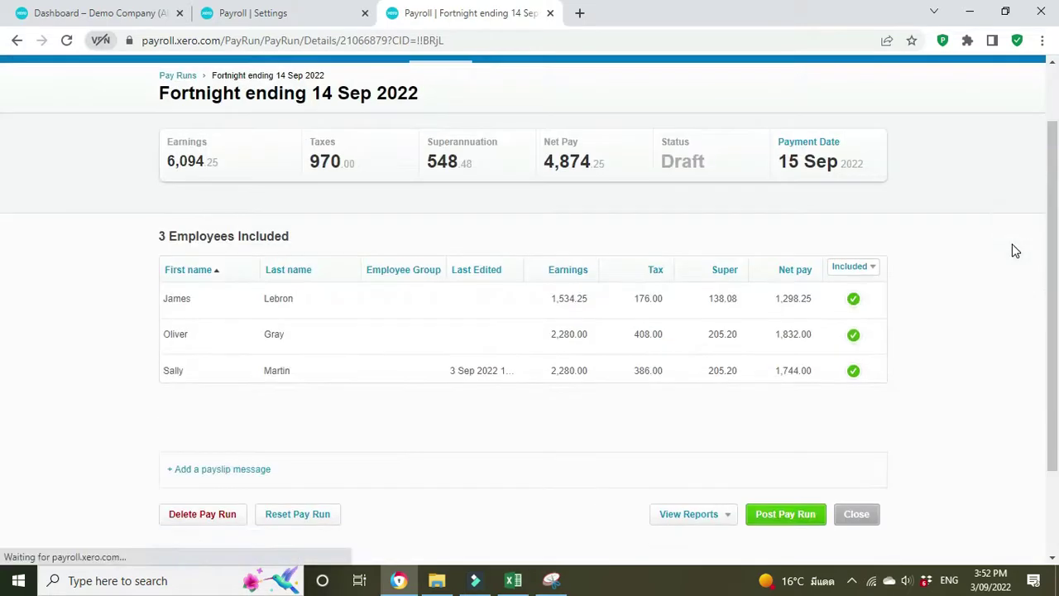
left_click(553, 581)
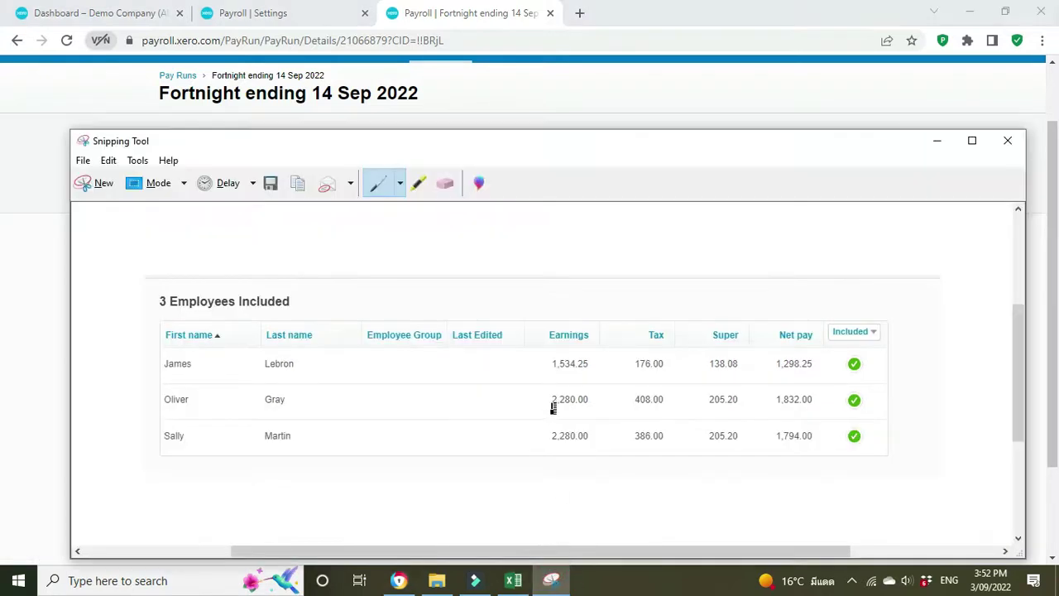
key("alt+F4")
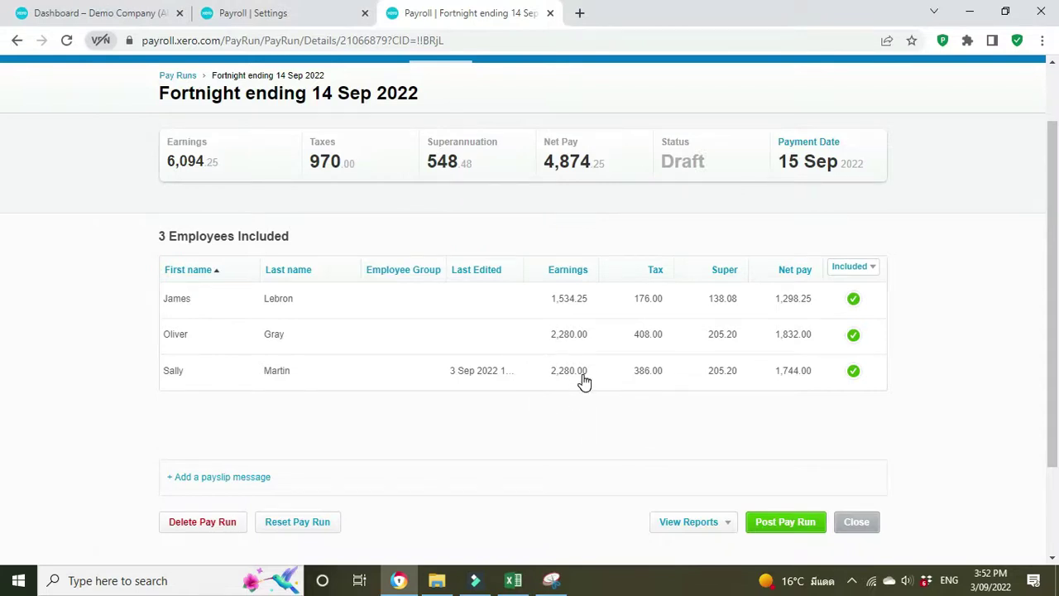
key("alt+Tab")
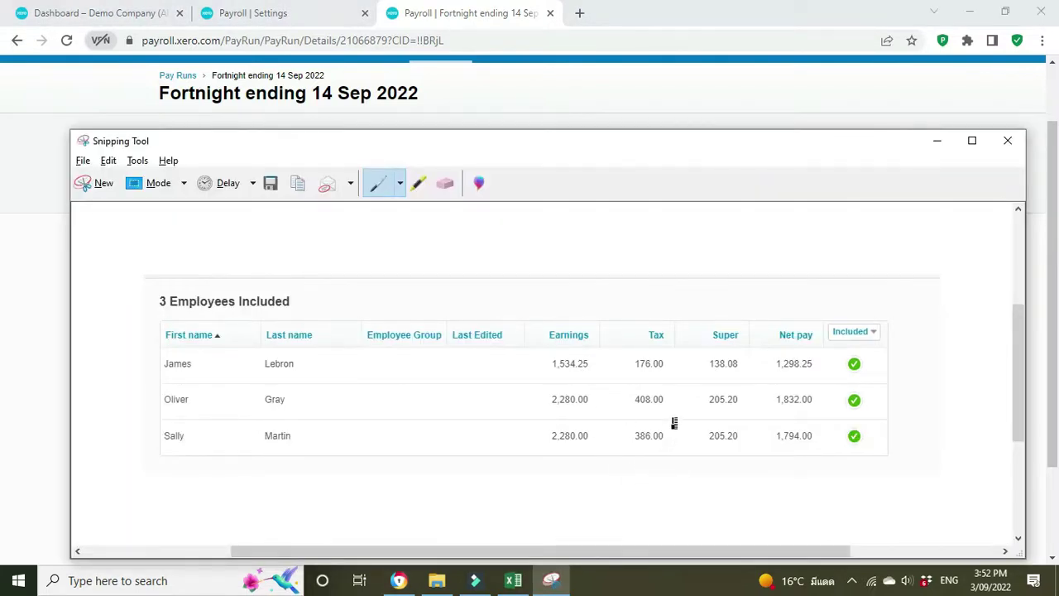
key("alt+Tab")
key("alt+Tab")
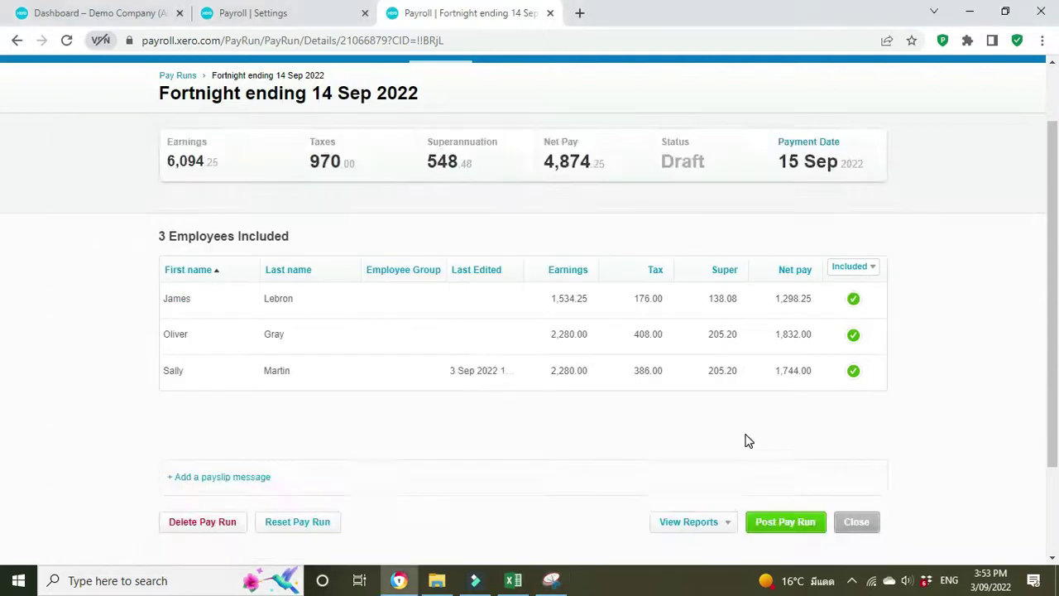
key("alt+Tab")
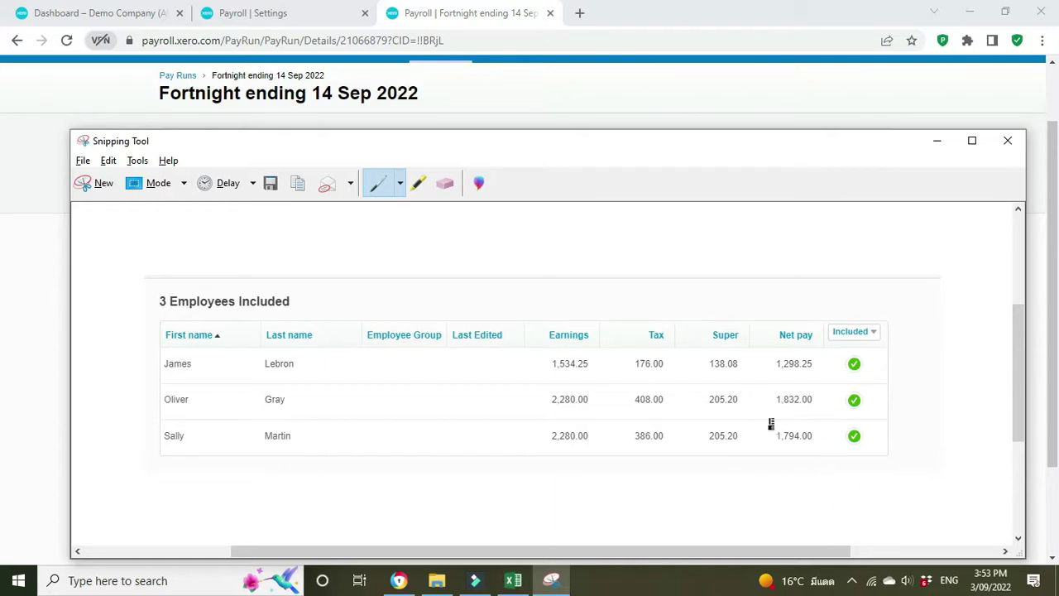
key("alt+Tab")
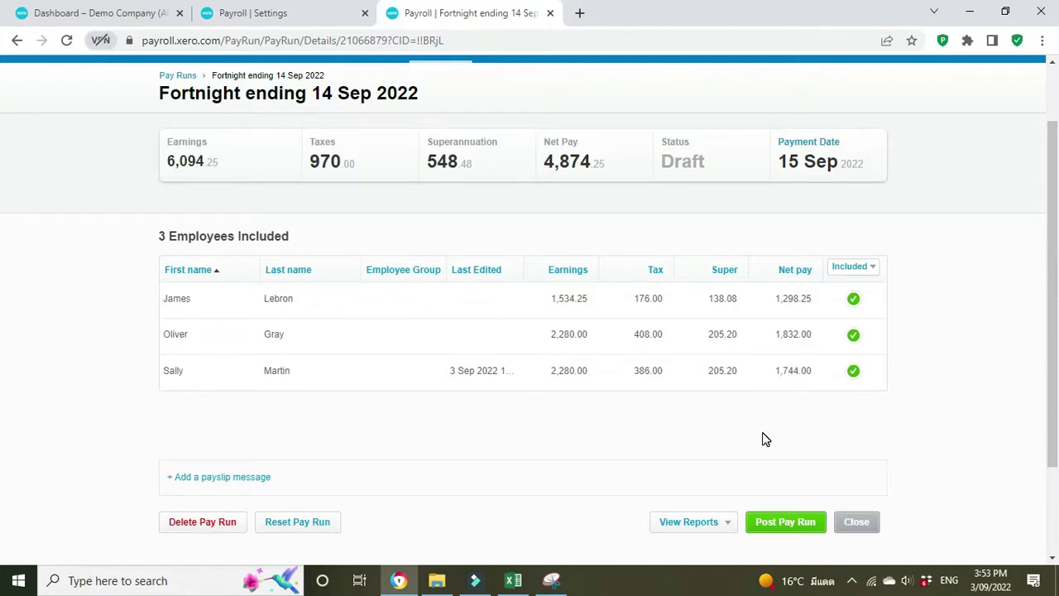
Post the pay run for the fortnight ending 14 Sep 2022.
left_click(783, 523)
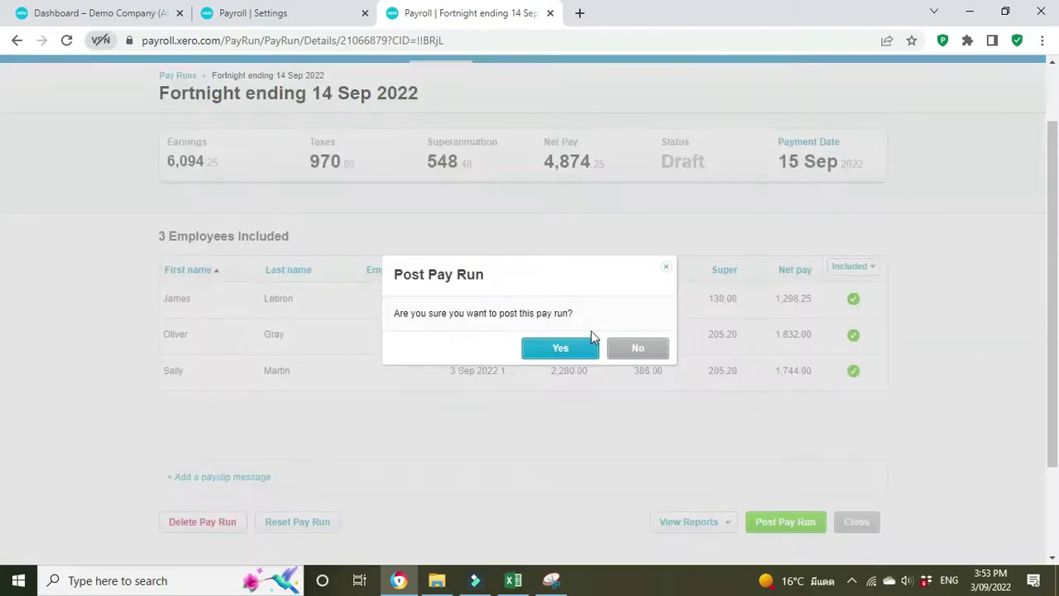
left_click(572, 350)
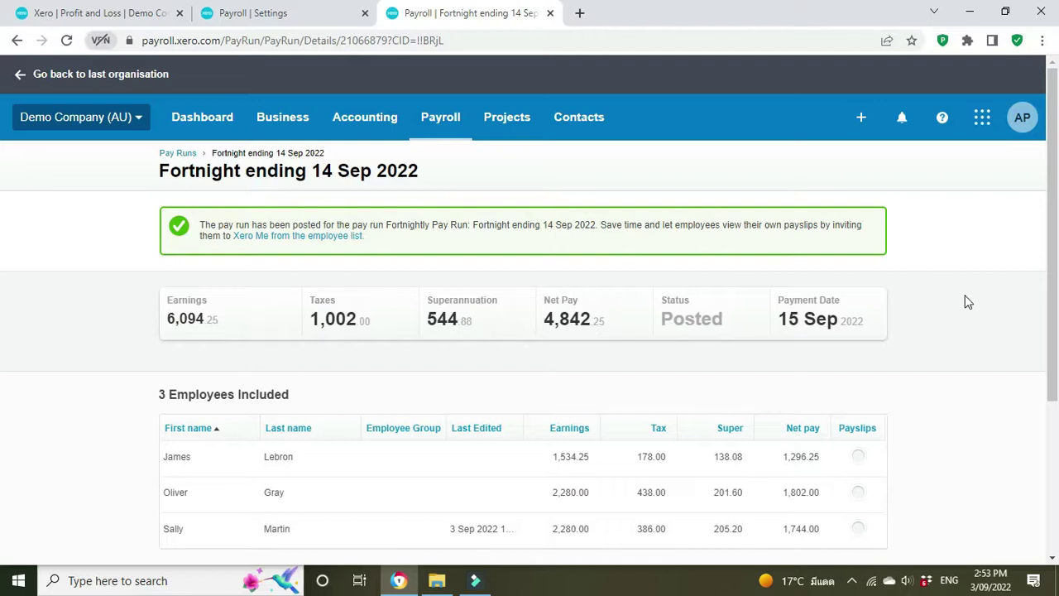
Reload the Sep 2022 Profit and Loss report and check its operating expenses, including Registrations, against the posted pay run.
left_click(99, 21)
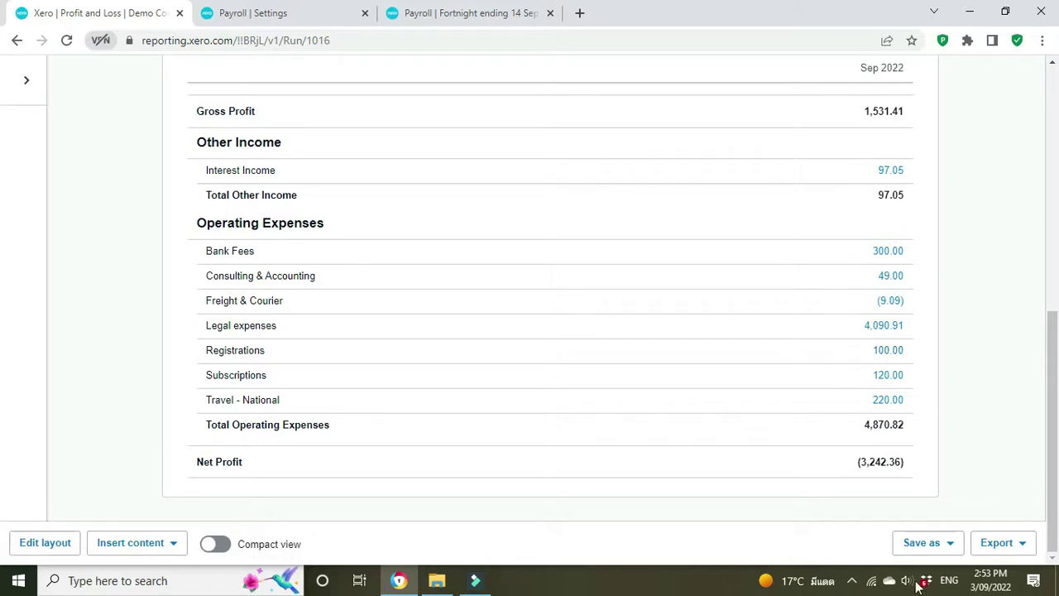
left_click(66, 40)
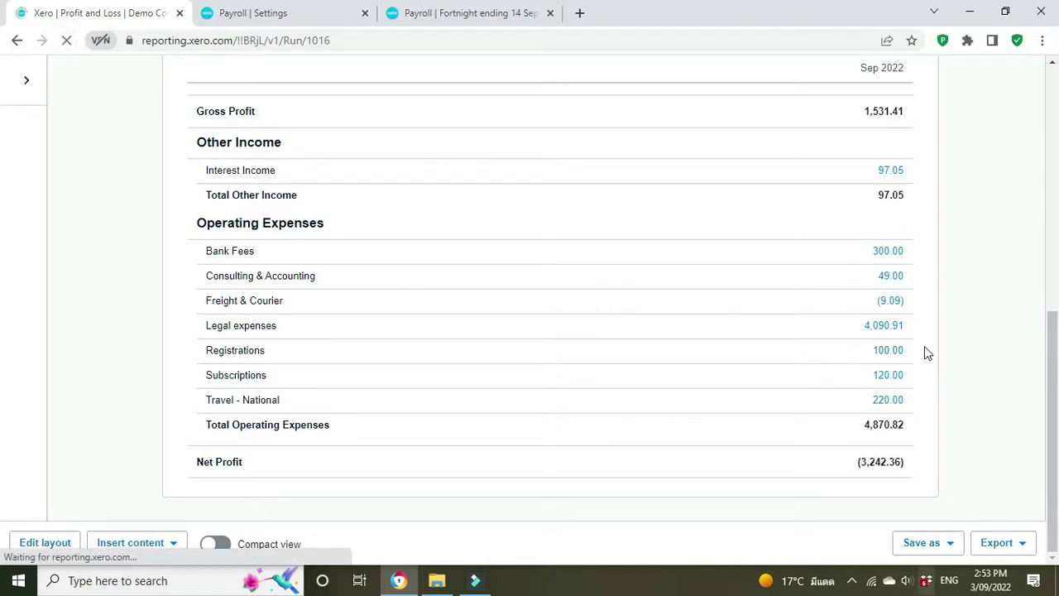
scroll(924, 346, "down", 4)
scroll(924, 346, "down", 3)
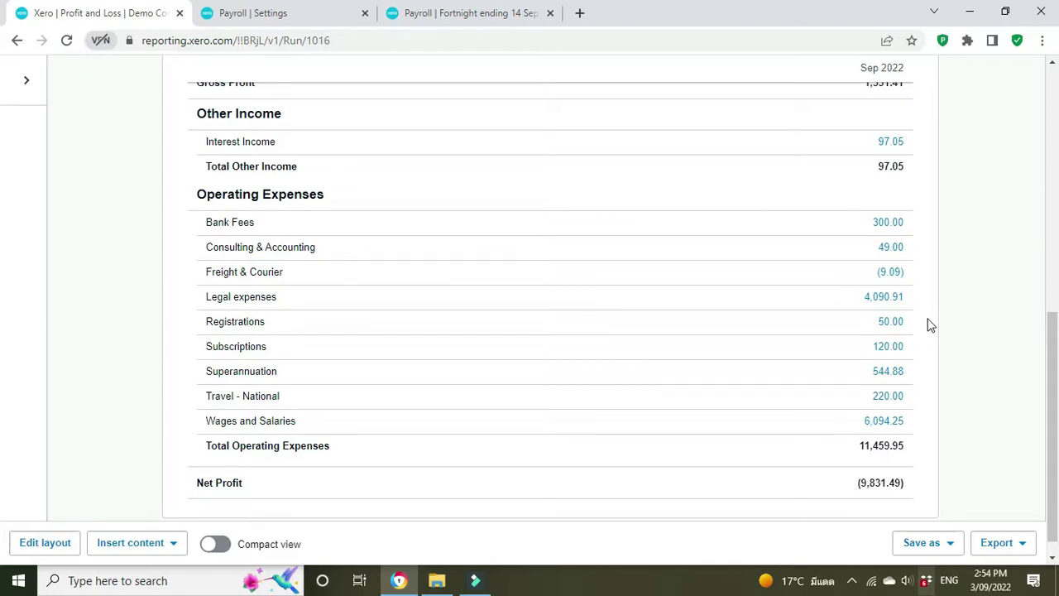
left_click(447, 12)
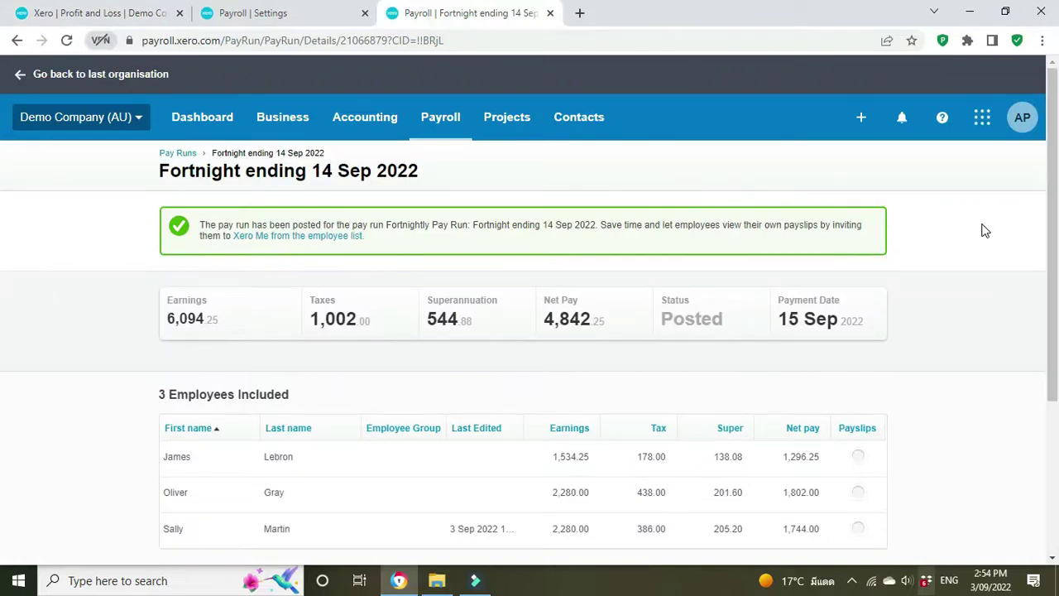
left_click(66, 14)
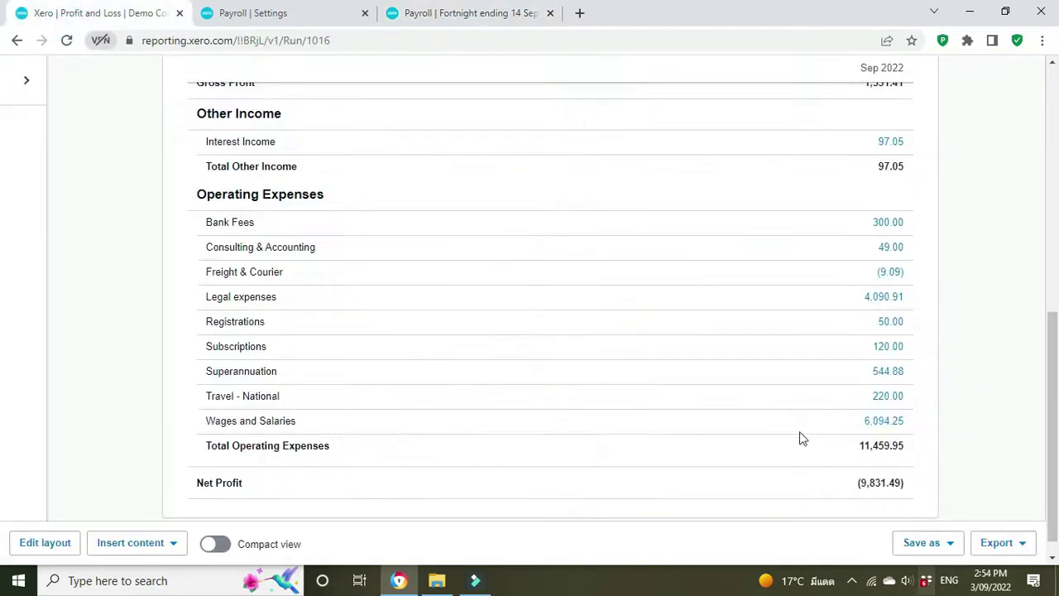